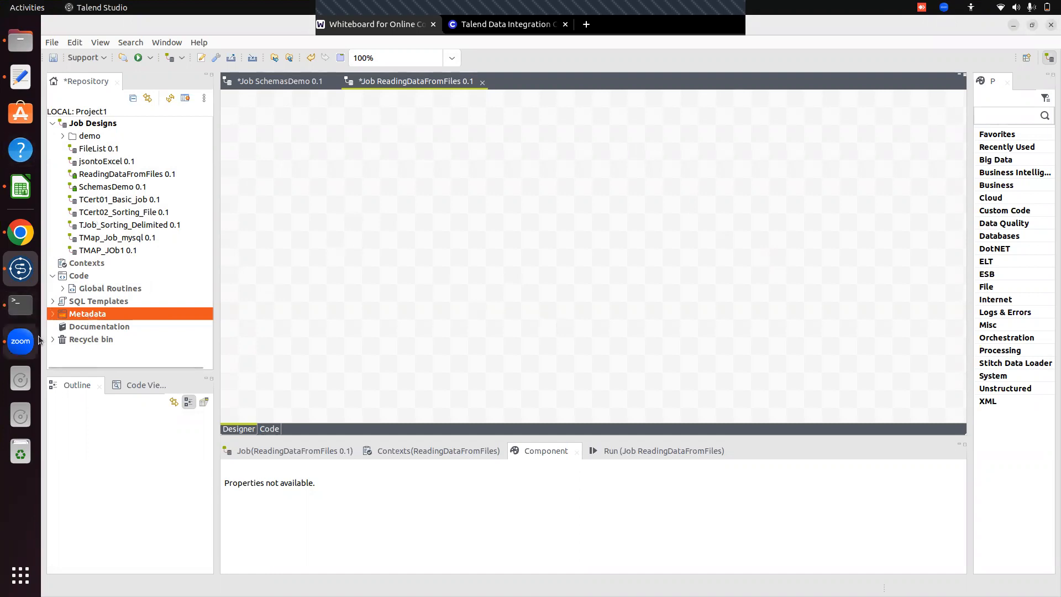
# Review the whiteboard notes on reading data from files, and return to Talend Studio.
pyautogui.click(18, 233)
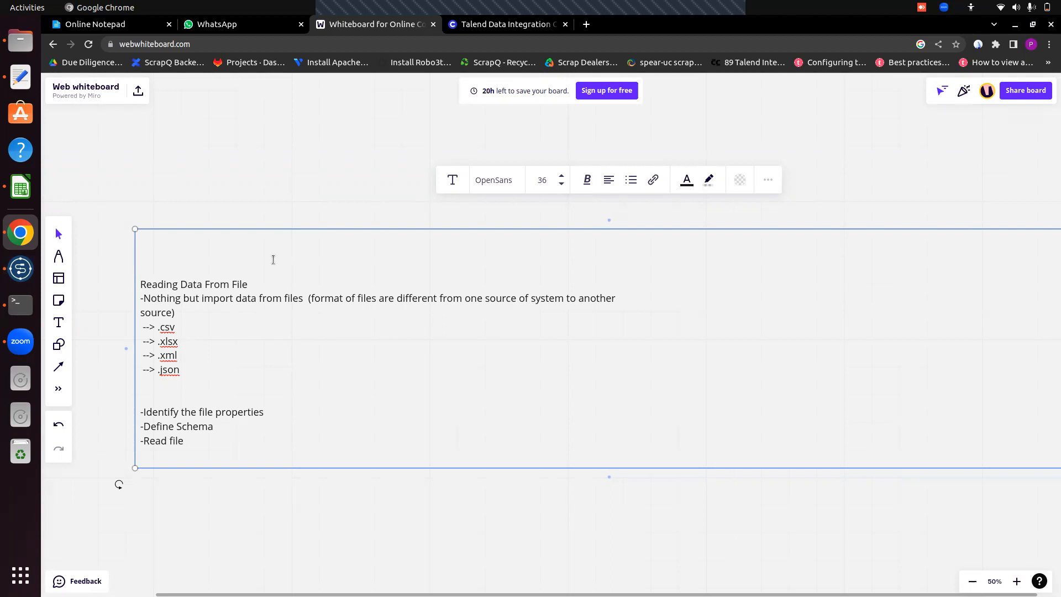
pyautogui.click(215, 373)
pyautogui.click(21, 268)
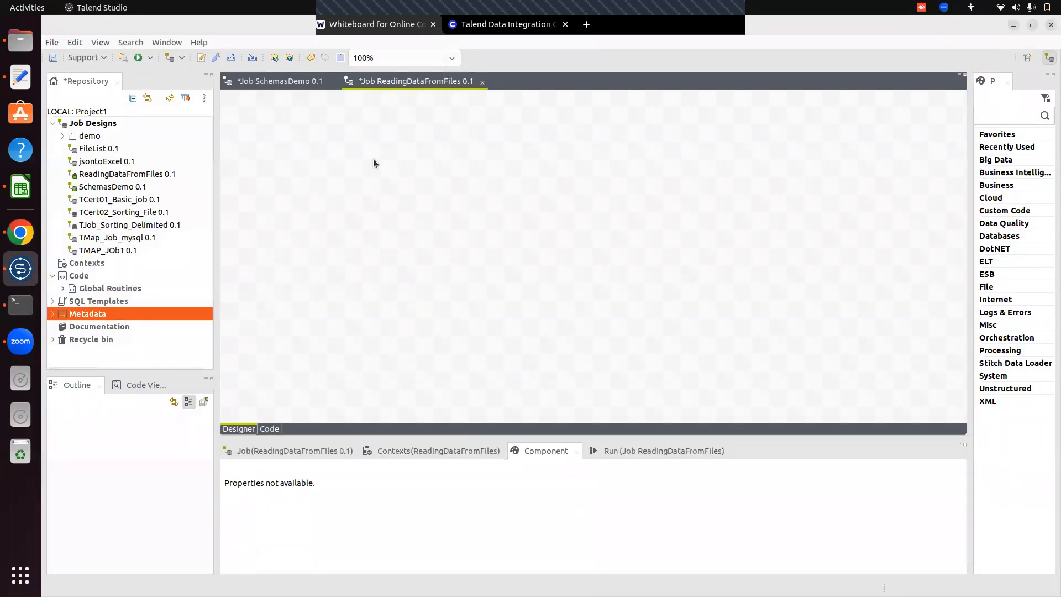
# Add a tFileInputExcel component to the ReadingDataFromFiles job canvas.
pyautogui.write('tfile')
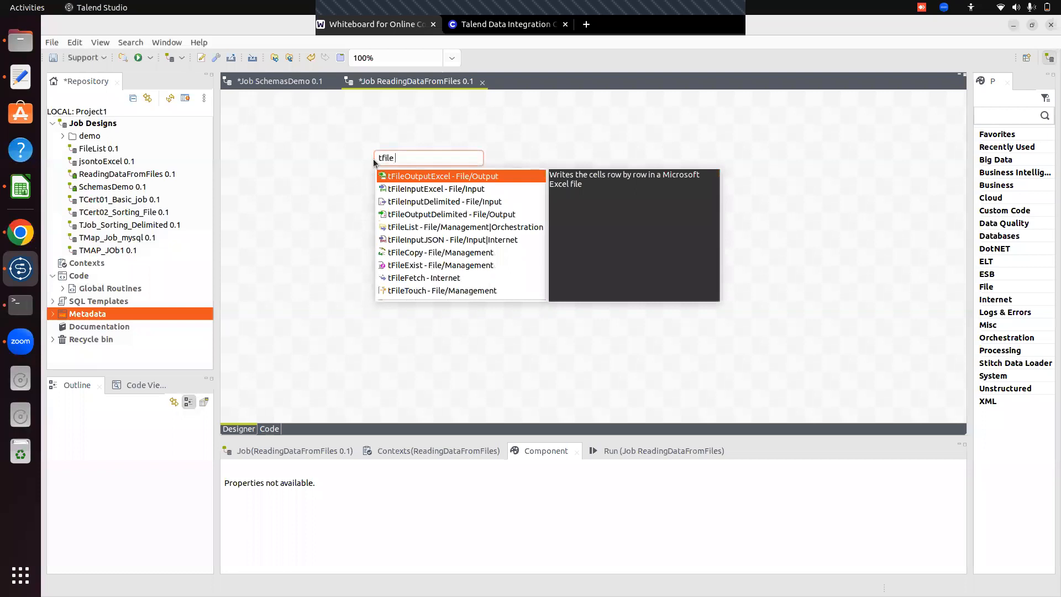
pyautogui.write('inpu')
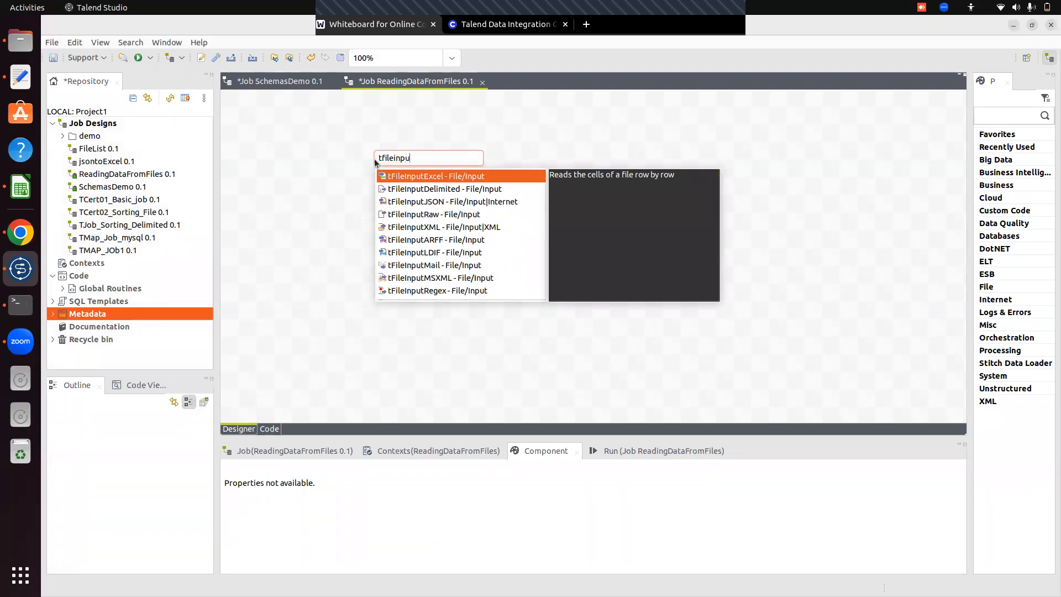
pyautogui.press('Return')
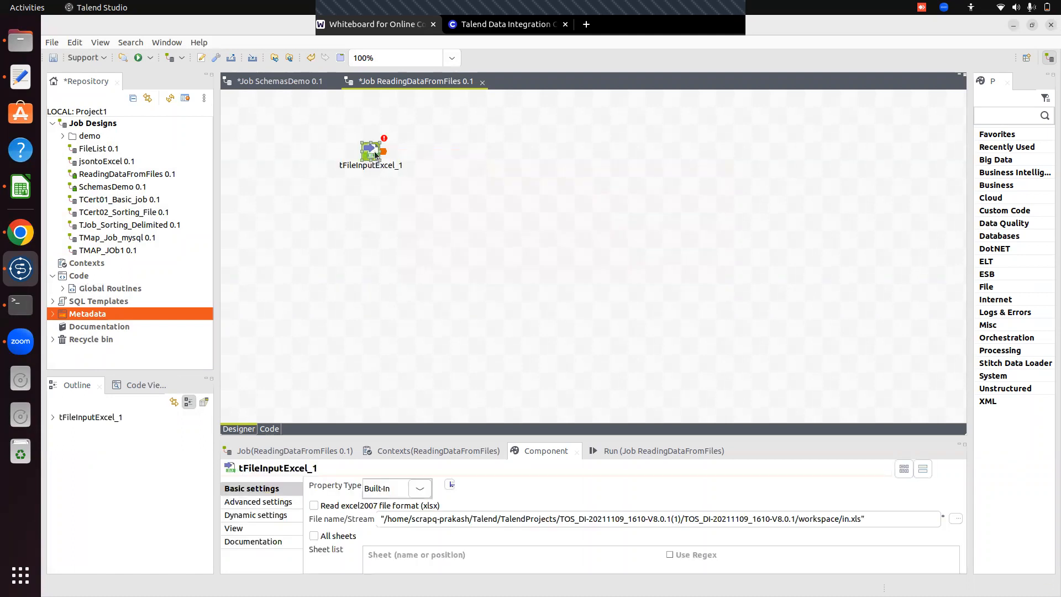
# Add a tLogRow component and position it to the right of the Excel input component.
pyautogui.click(501, 179)
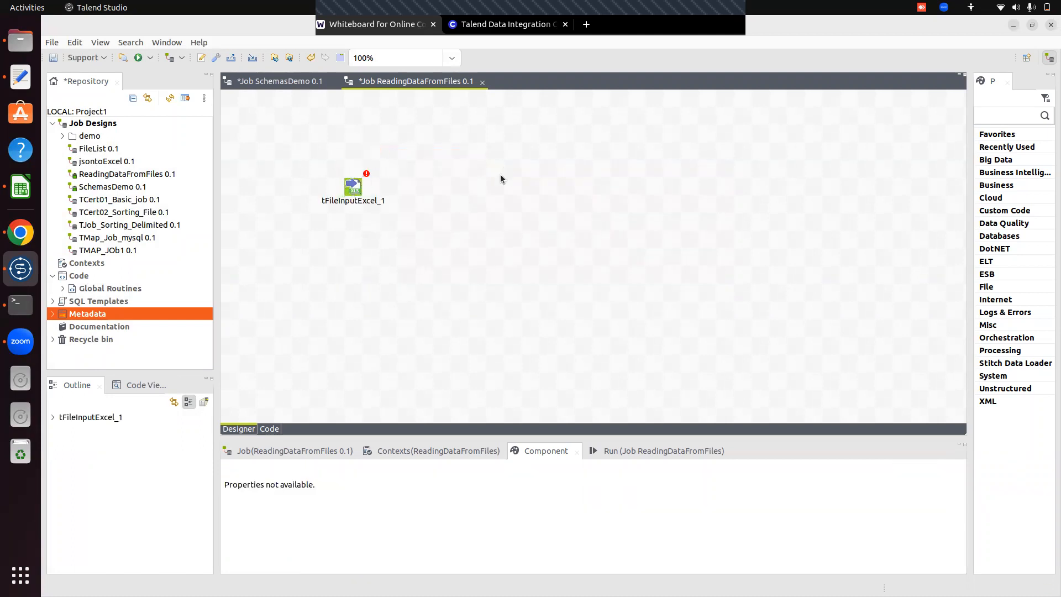
pyautogui.write('tlog')
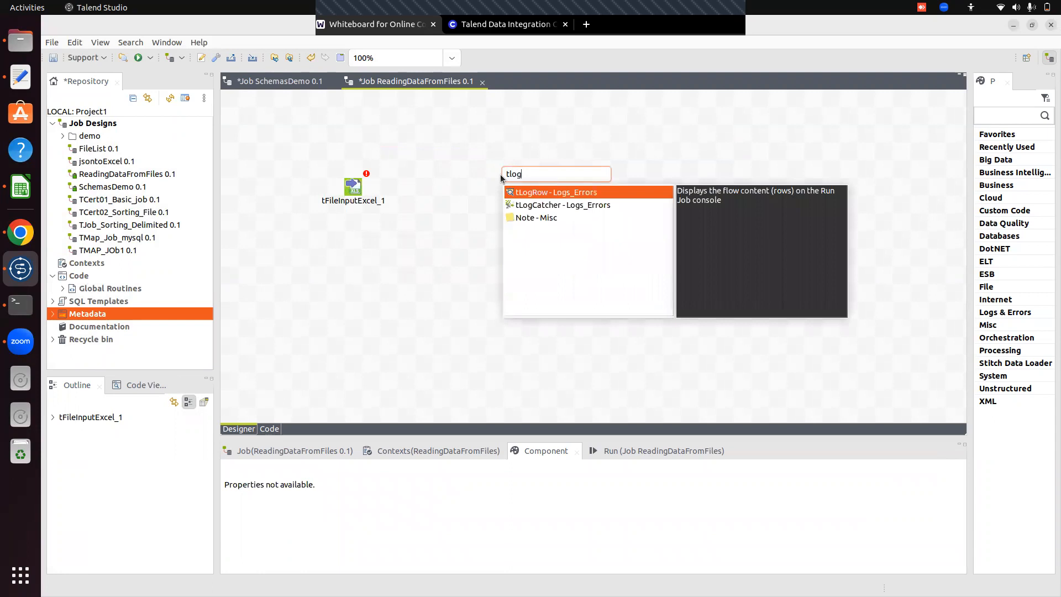
pyautogui.press('Return')
pyautogui.moveTo(496, 170); pyautogui.dragTo(562, 187)
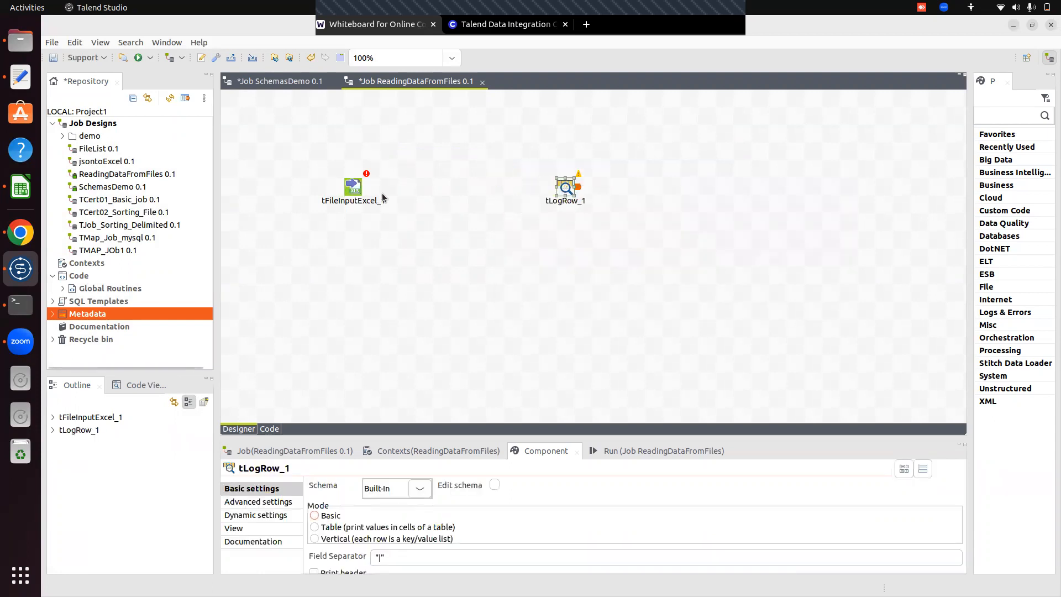
# Connect tFileInputExcel_1 to tLogRow_1 with a Main row link.
pyautogui.click(356, 188)
pyautogui.rightClick(357, 189)
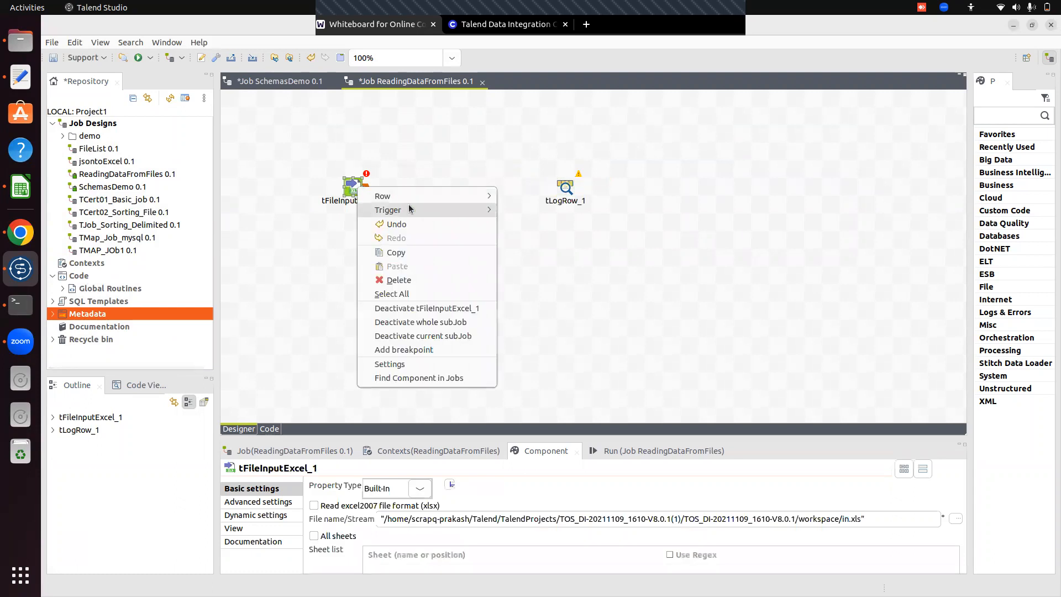
pyautogui.moveTo(411, 197)
pyautogui.click(528, 200)
pyautogui.click(565, 187)
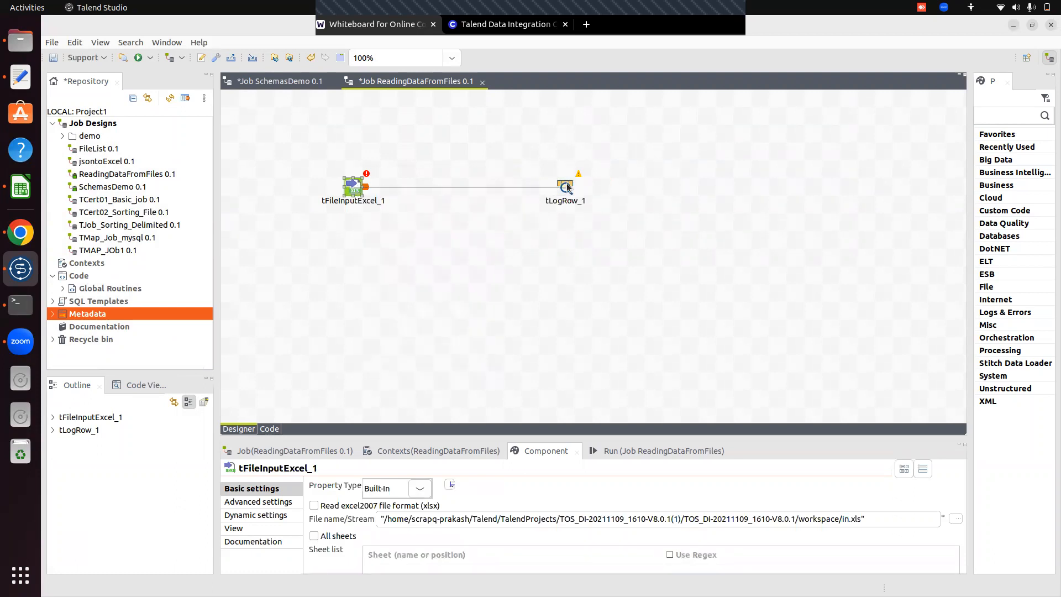
pyautogui.click(678, 218)
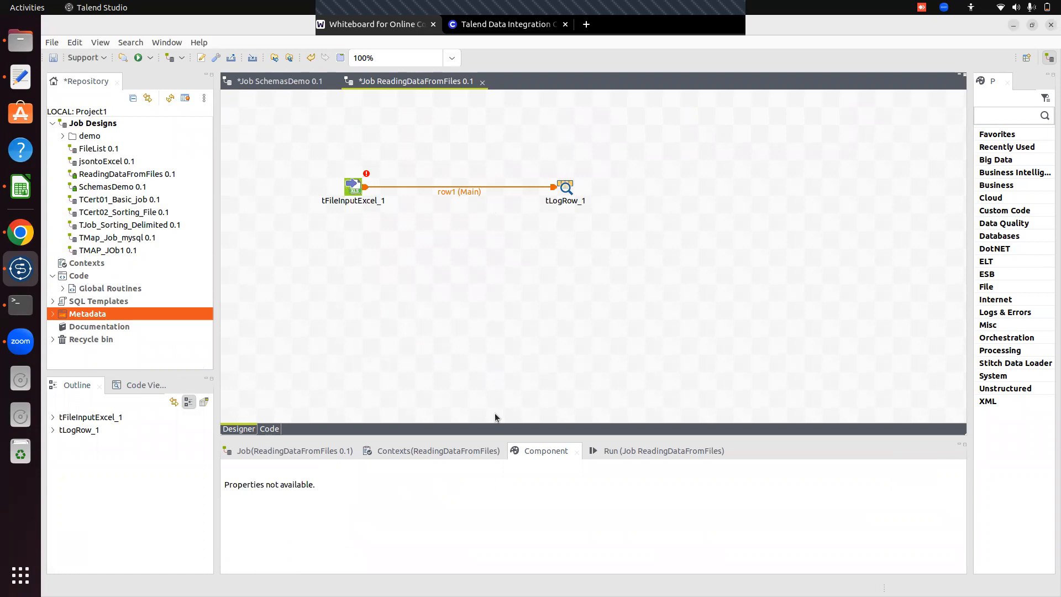
# Start a new Excel file metadata entry in the repository and name it MetadataExcelTest.
pyautogui.moveTo(495, 438); pyautogui.dragTo(494, 311)
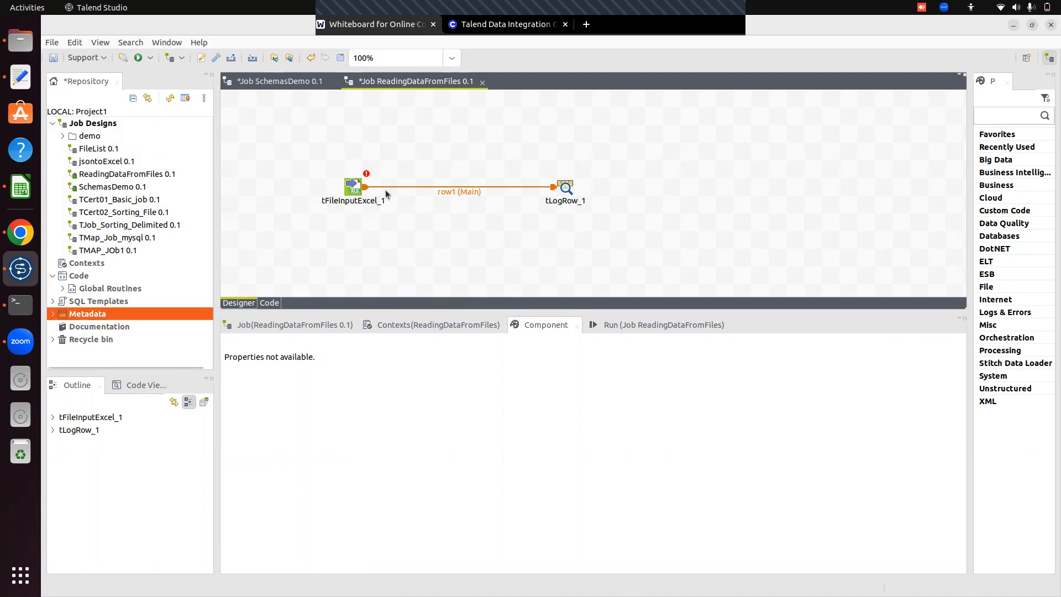
pyautogui.click(53, 314)
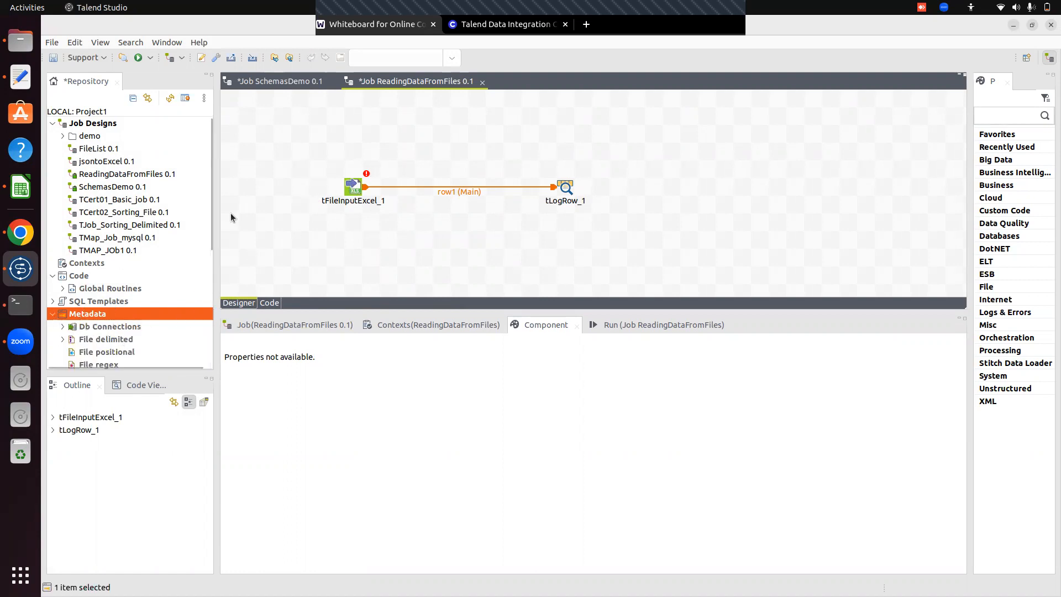
pyautogui.moveTo(211, 238); pyautogui.dragTo(212, 294)
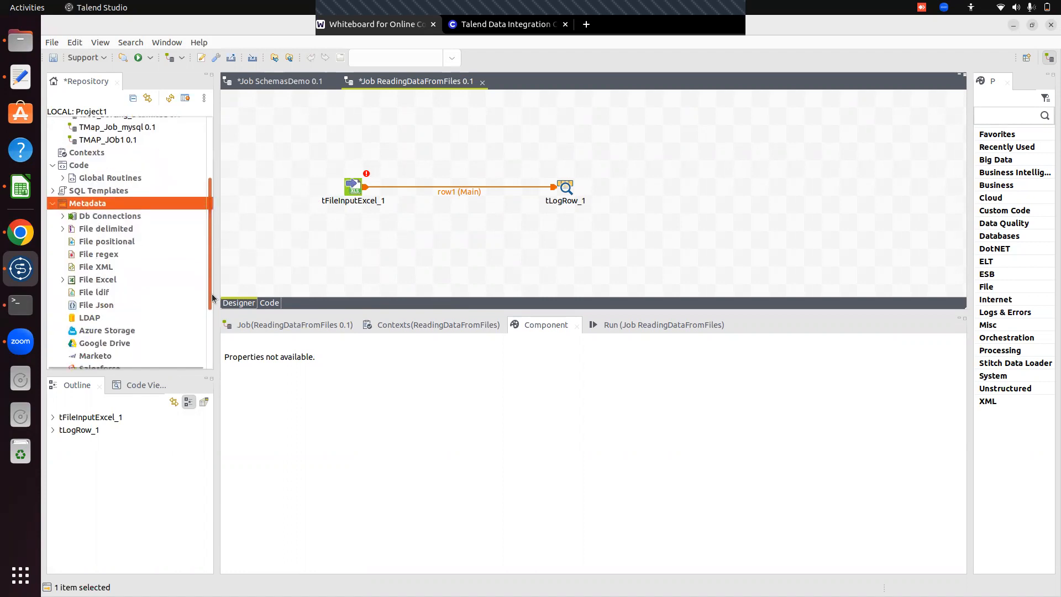
pyautogui.click(64, 277)
pyautogui.rightClick(101, 280)
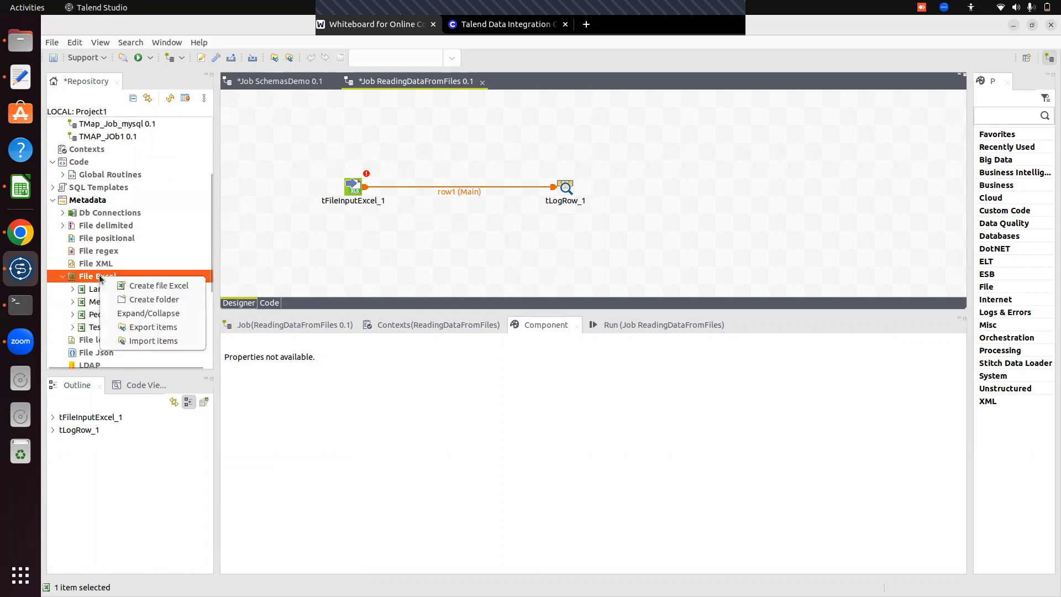
pyautogui.click(159, 285)
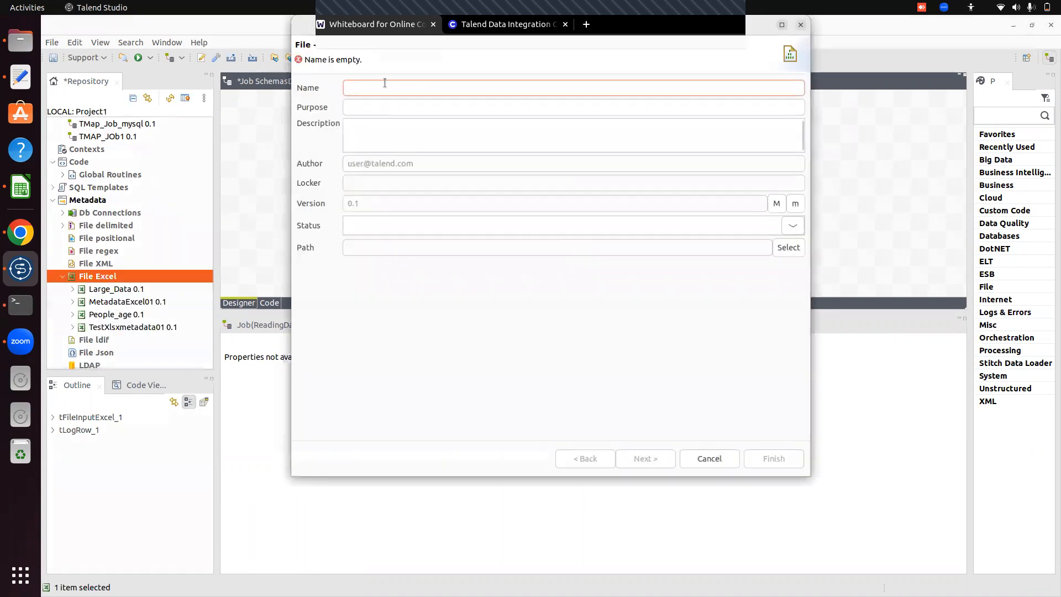
pyautogui.write('Me')
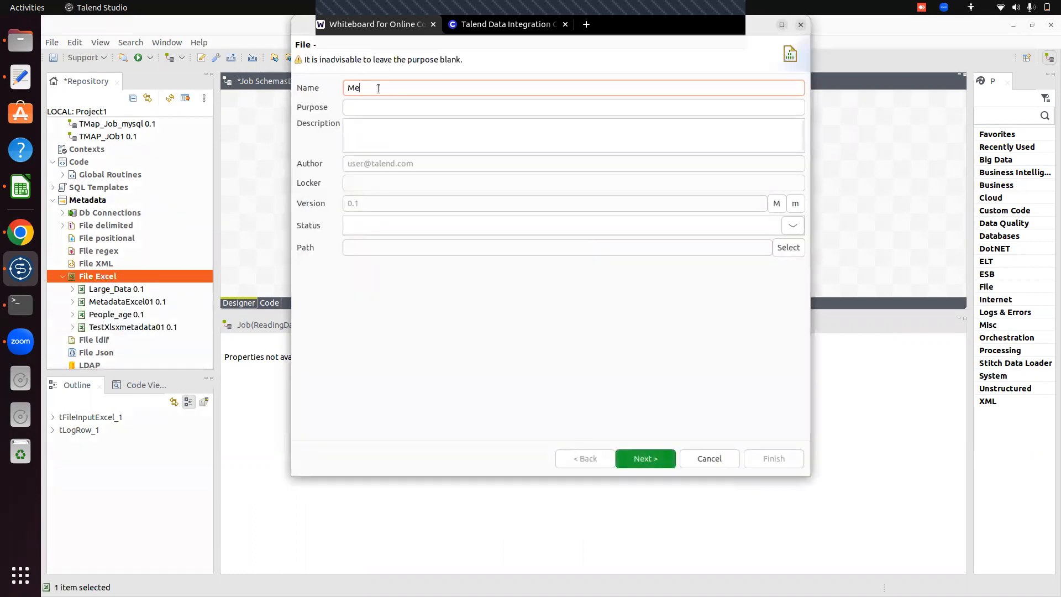
pyautogui.write('tadataExcelTest')
# Set the metadata's purpose to ReadingExcelfile and its description to Test, and continue to the file settings.
pyautogui.click(362, 101)
pyautogui.write('Te')
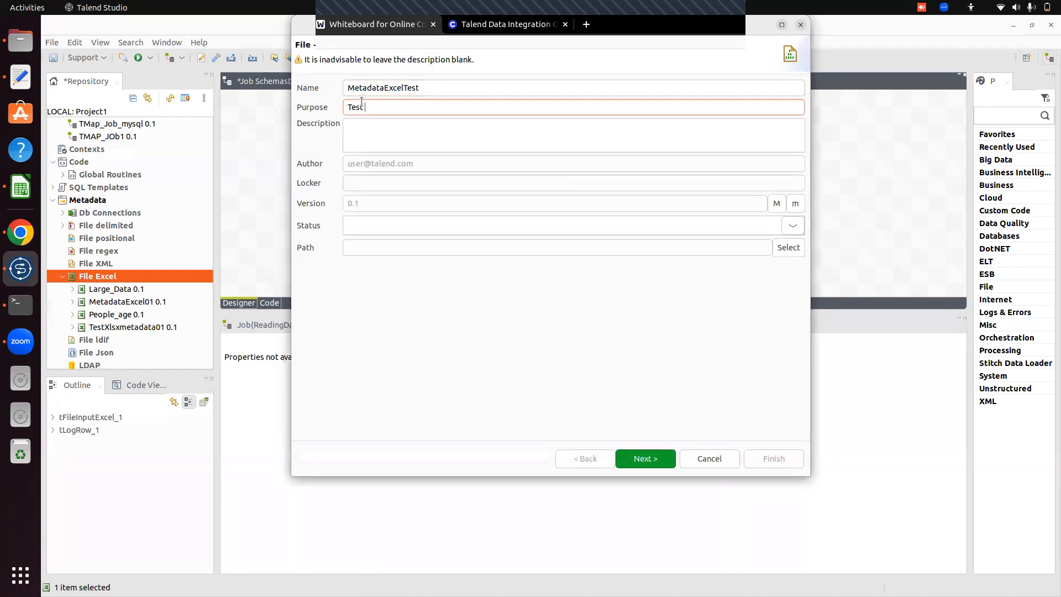
pyautogui.press('BackSpace')
pyautogui.press('BackSpace')
pyautogui.write('Readingf')
pyautogui.press('BackSpace')
pyautogui.write('Excelfile')
pyautogui.click(390, 132)
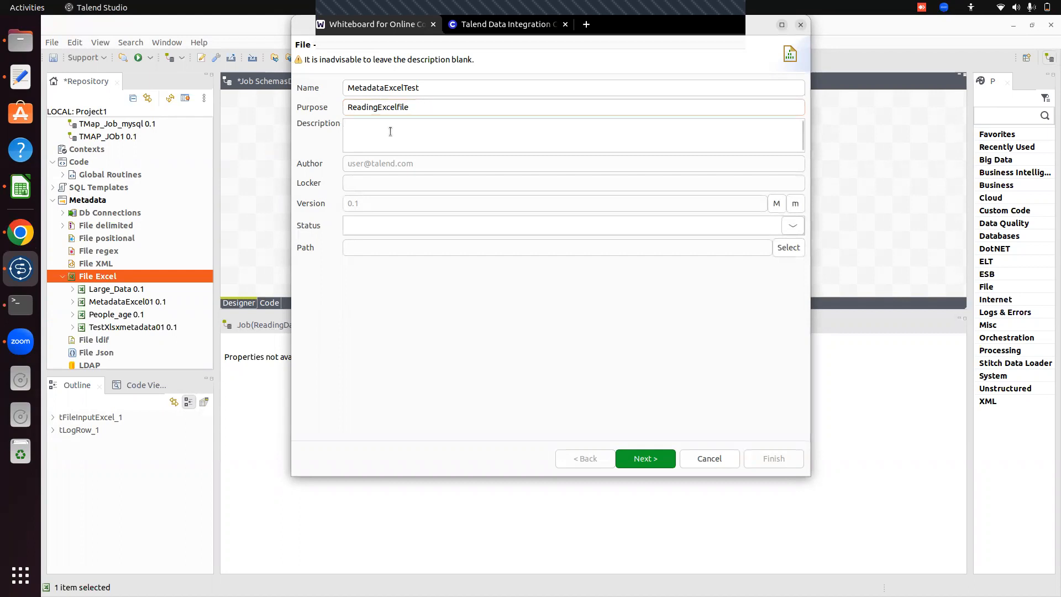
pyautogui.write('Test')
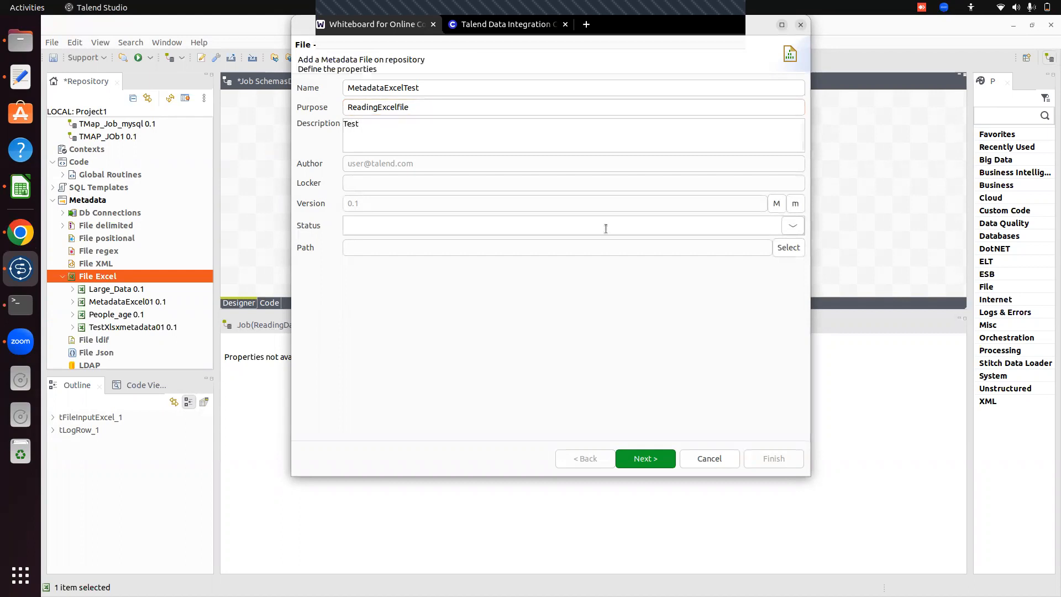
pyautogui.click(646, 458)
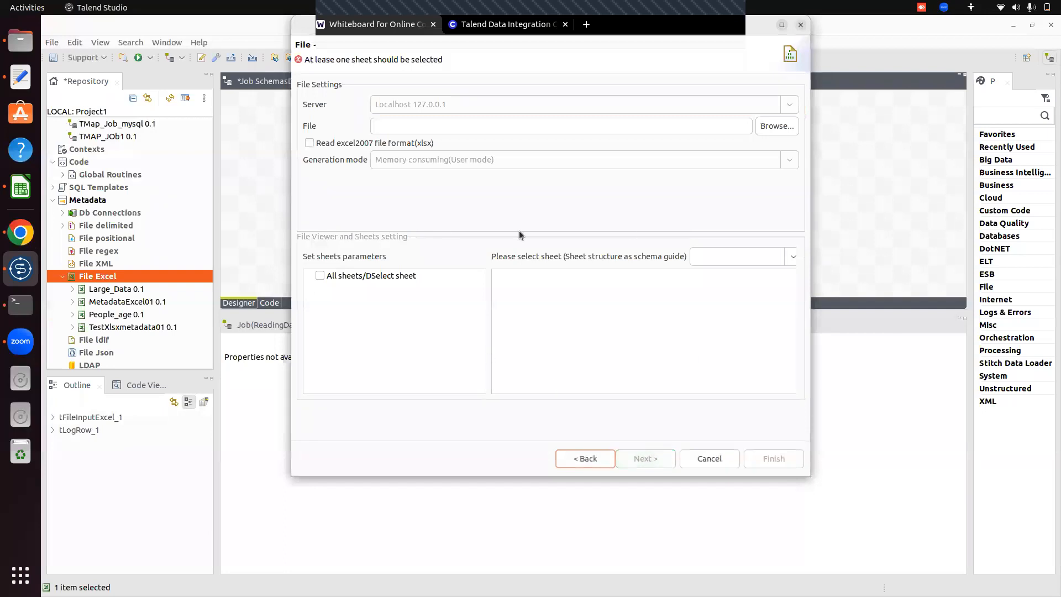
# Enable reading of the excel2007 (xlsx) format and load 01.xlsx from TalendProjects/ExcelFiles/Inputfiles with all sheets selected.
pyautogui.click(309, 143)
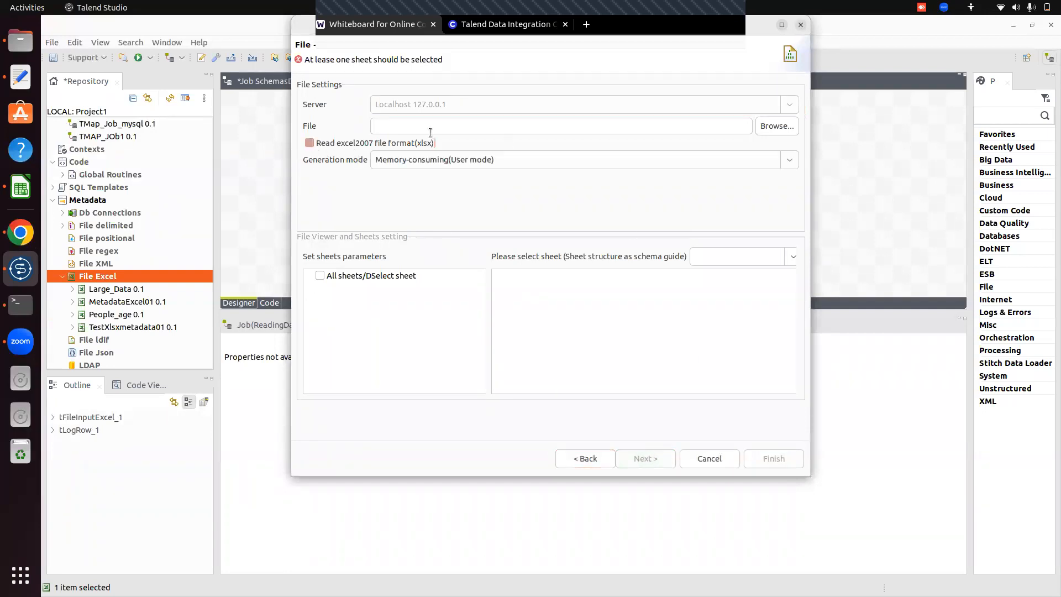
pyautogui.click(777, 125)
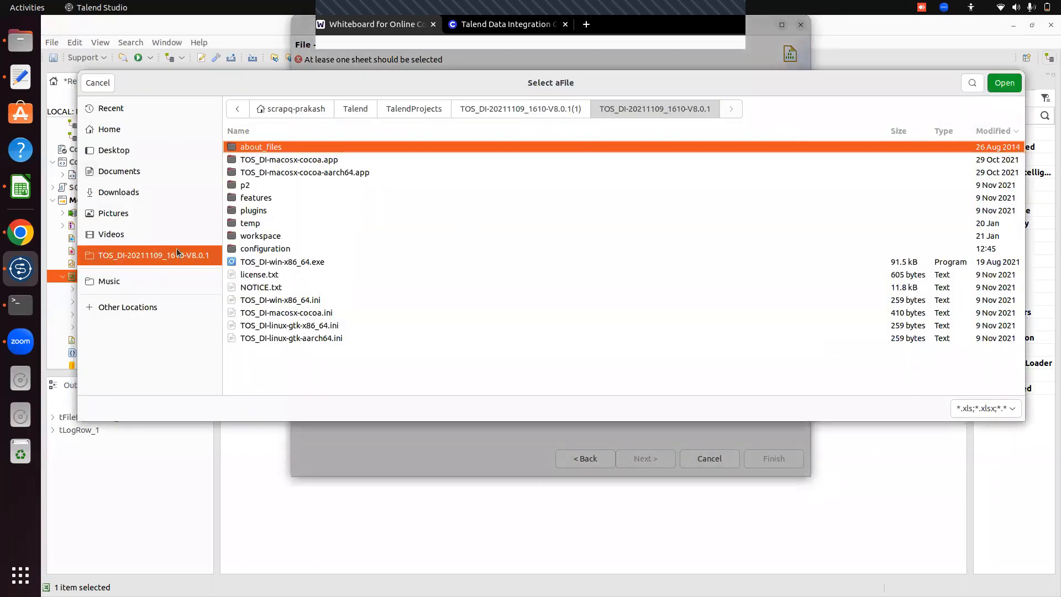
pyautogui.click(415, 108)
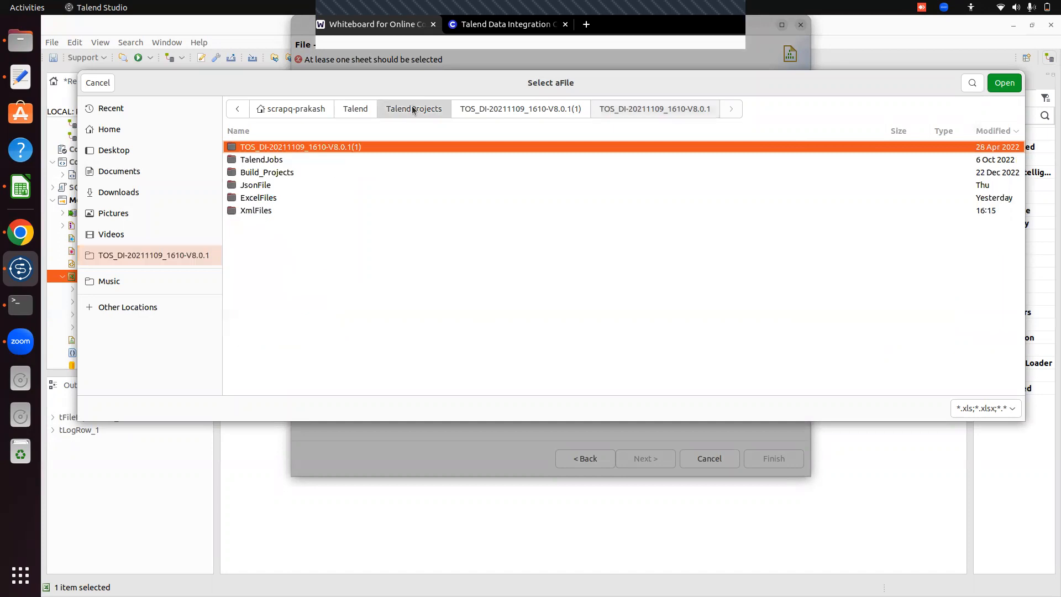
pyautogui.doubleClick(261, 201)
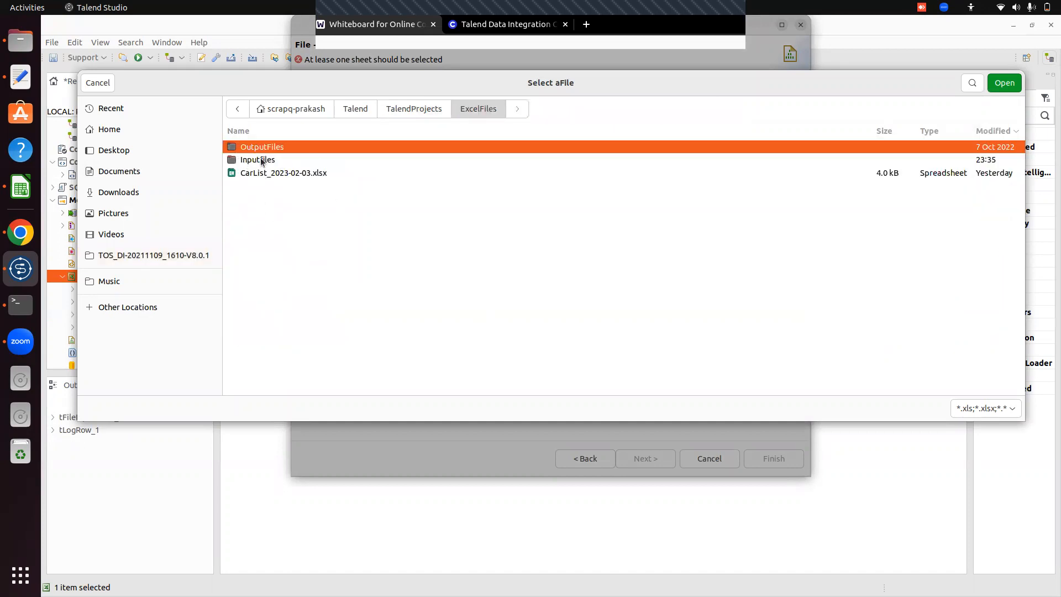
pyautogui.doubleClick(260, 160)
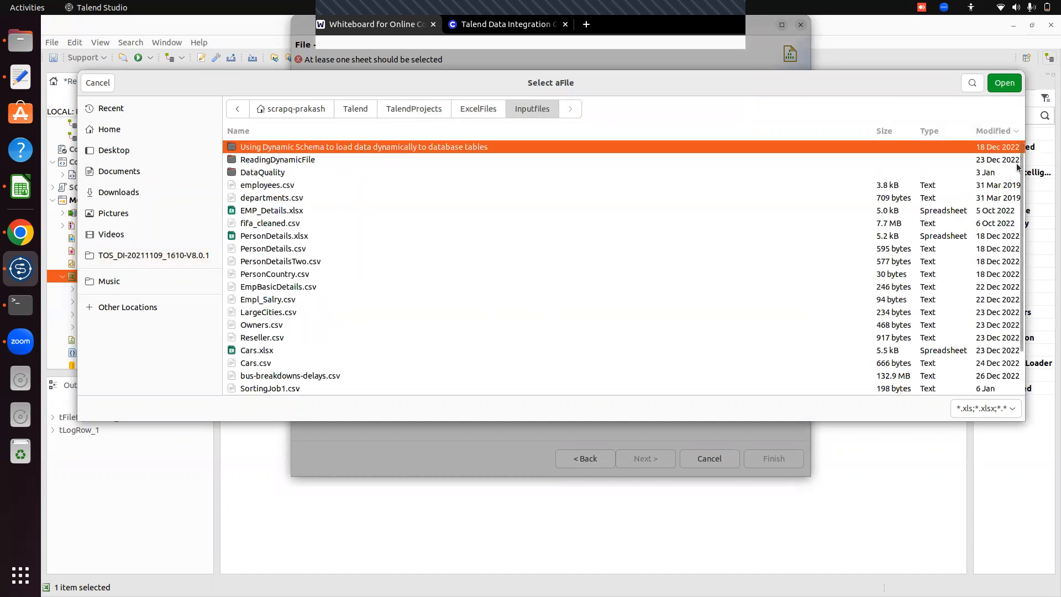
pyautogui.scroll(-2, 1023, 187)
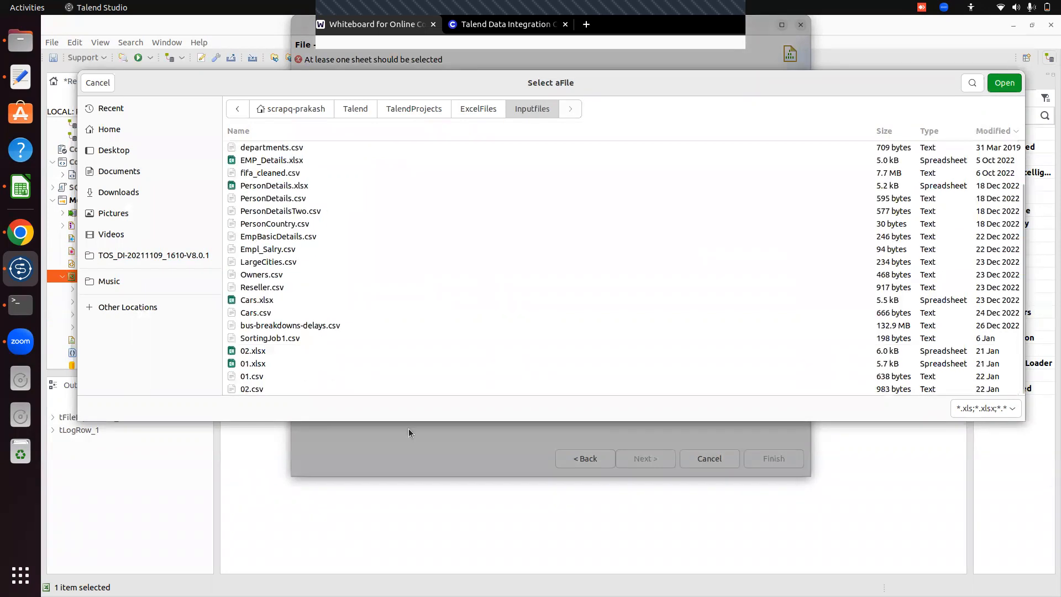
pyautogui.click(260, 378)
pyautogui.click(259, 365)
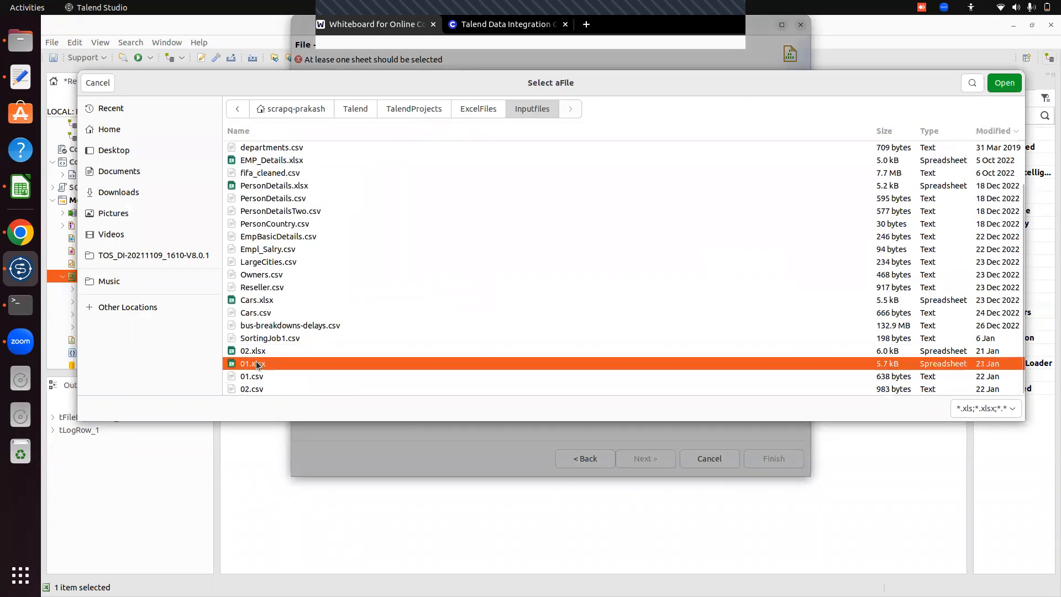
pyautogui.click(1007, 87)
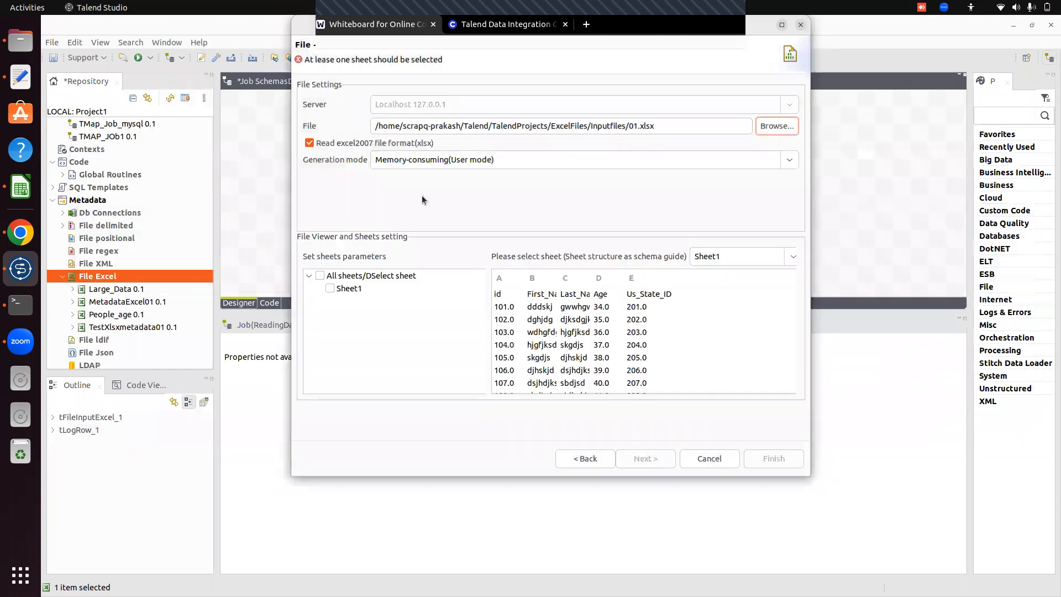
pyautogui.click(320, 276)
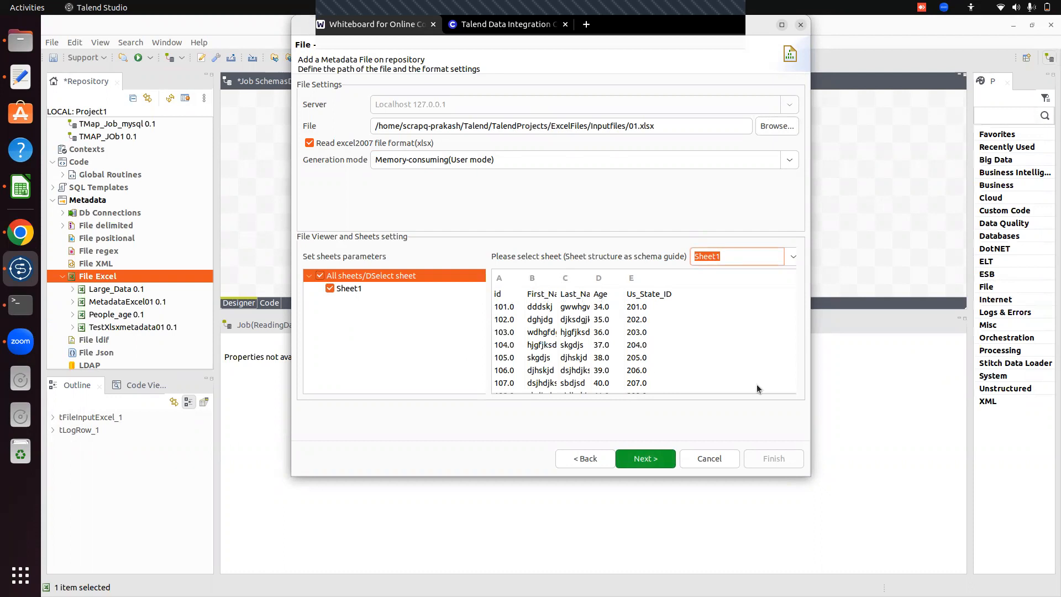
pyautogui.click(654, 462)
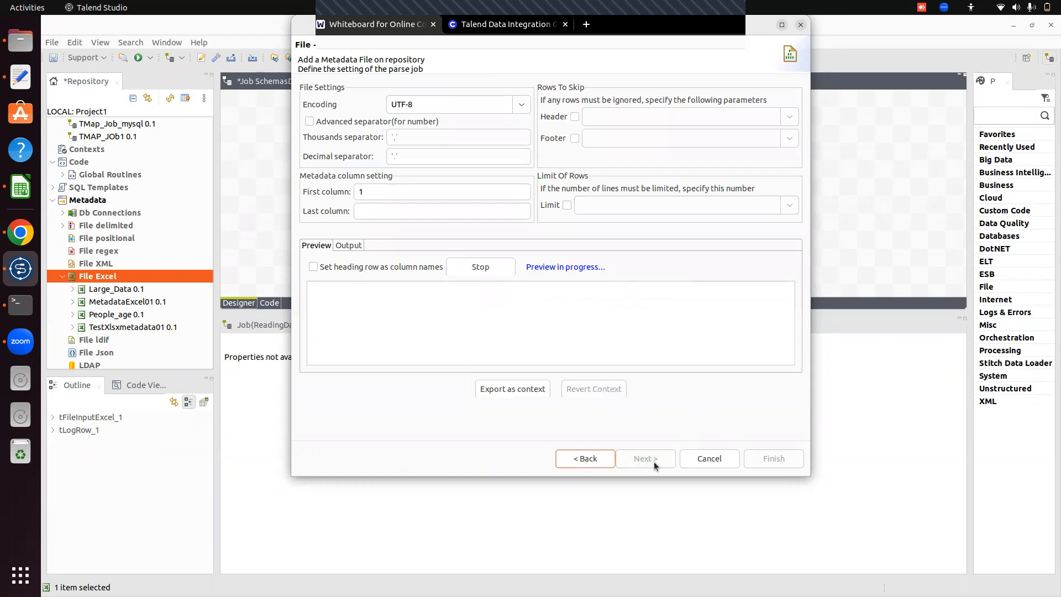
# Set the heading row as column names, refresh the preview, and finish the metadata with the proposed schema.
pyautogui.click(313, 267)
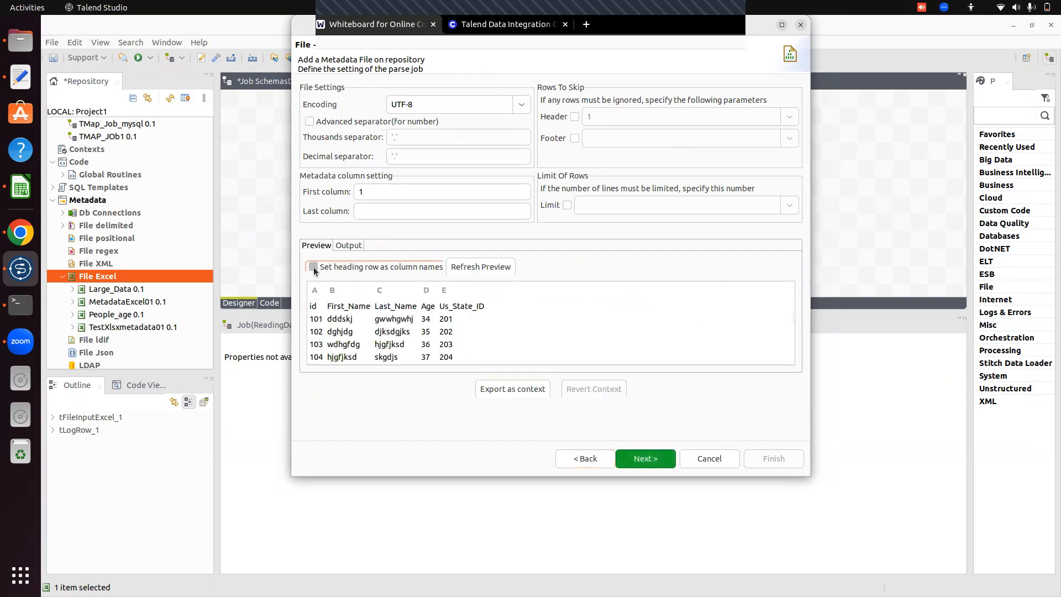
pyautogui.click(482, 266)
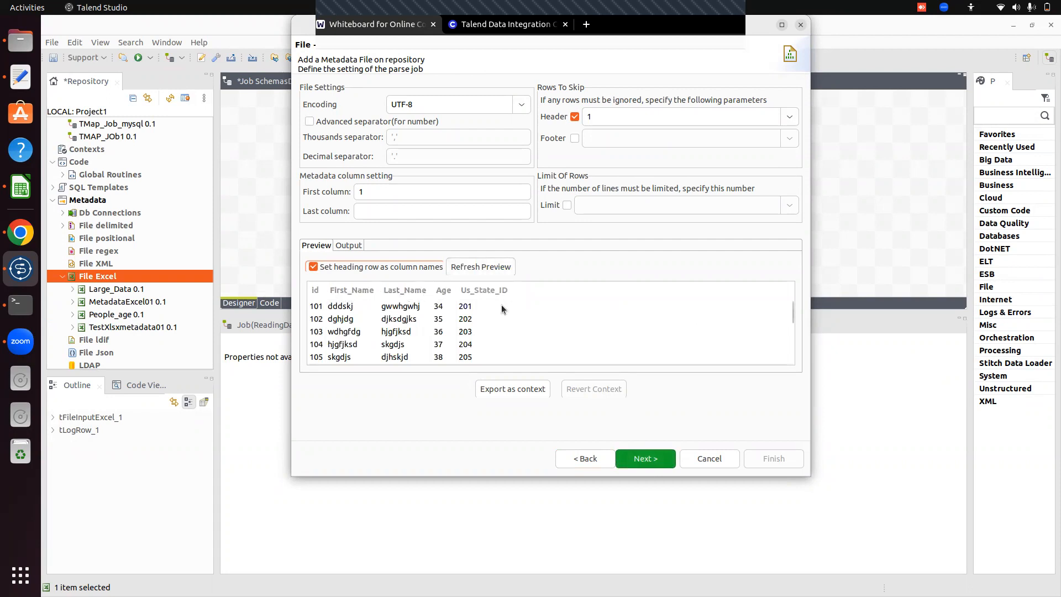
pyautogui.click(658, 463)
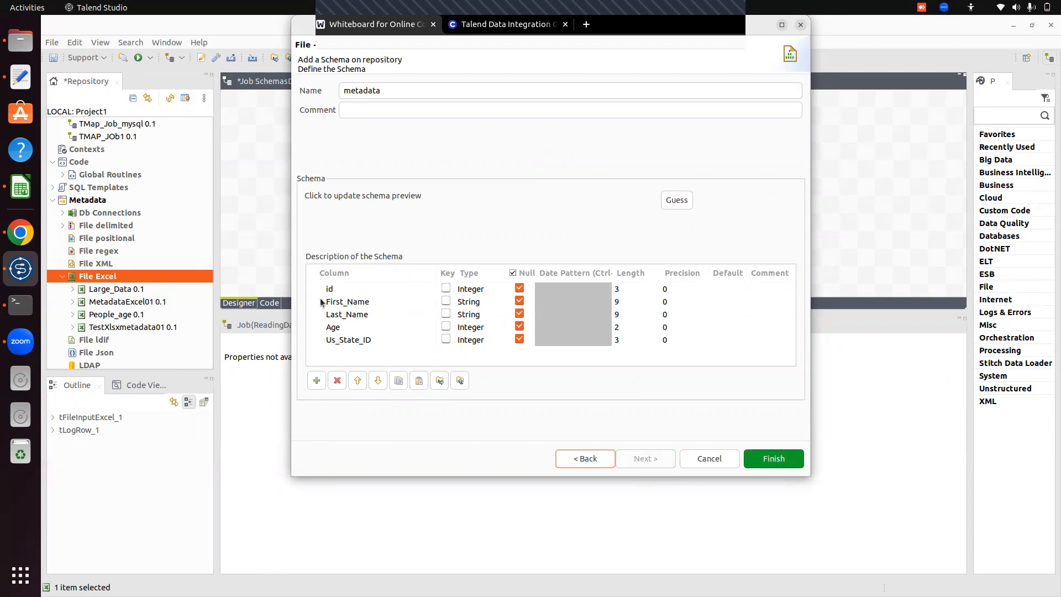
pyautogui.click(775, 458)
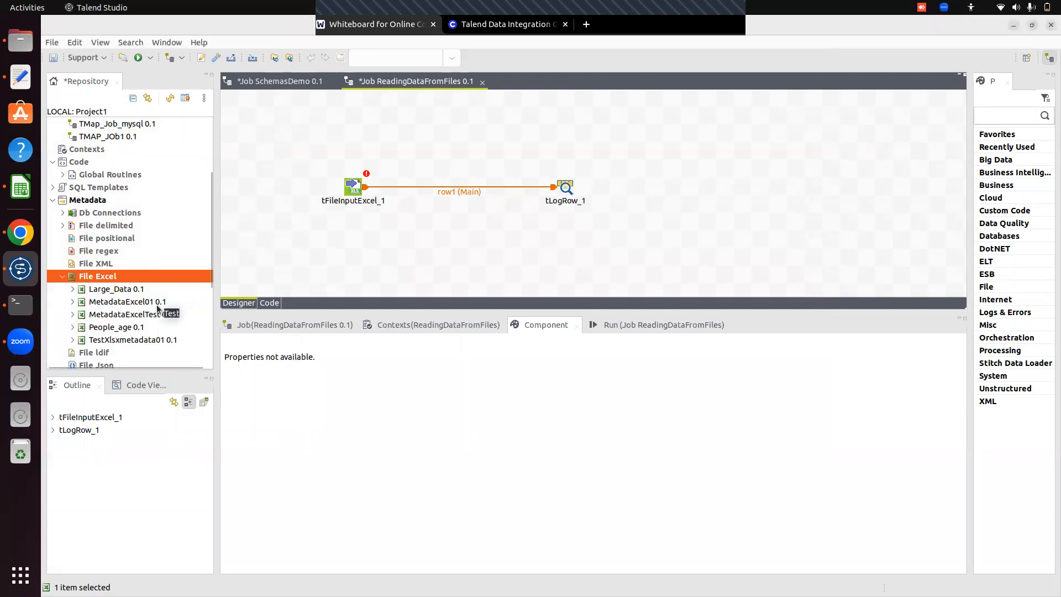
# Switch to LibreOffice Calc to review the source spreadsheet's columns and rows, and return to the ReadingDataFromFiles job in Talend Studio.
pyautogui.click(366, 231)
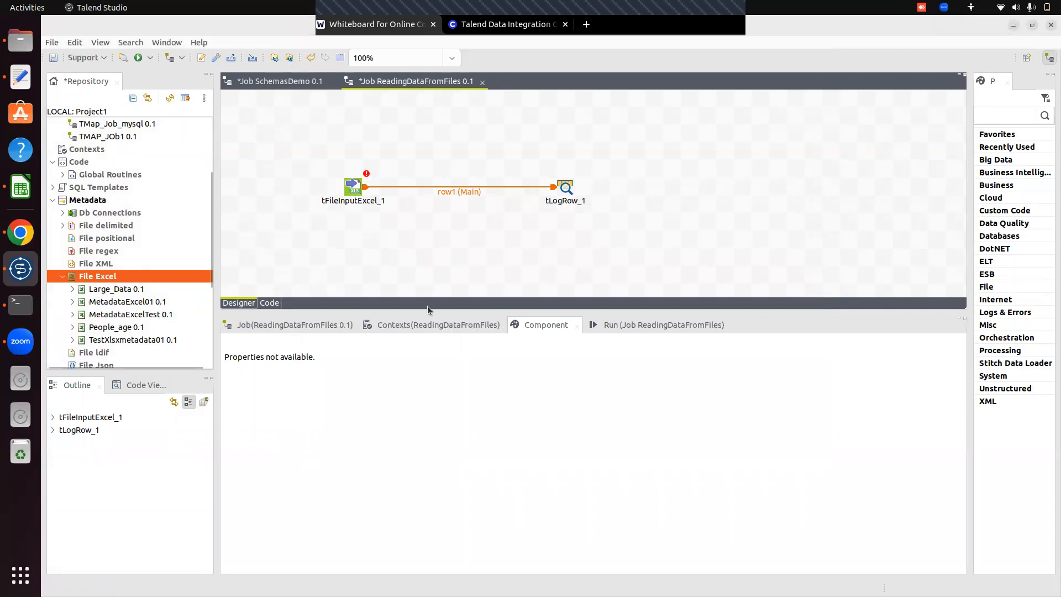
pyautogui.moveTo(427, 312); pyautogui.dragTo(445, 345)
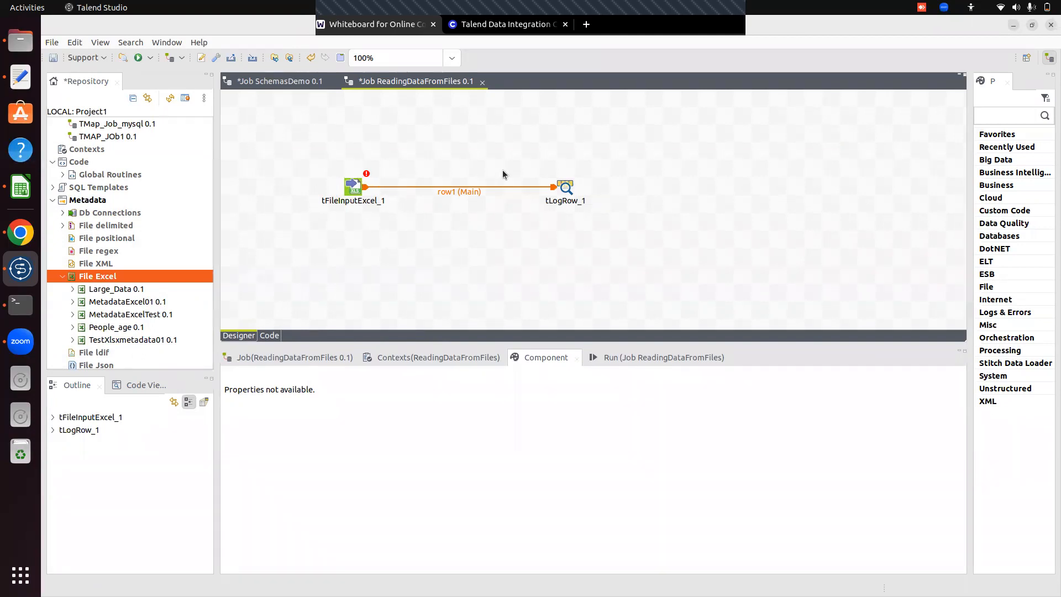
pyautogui.click(21, 187)
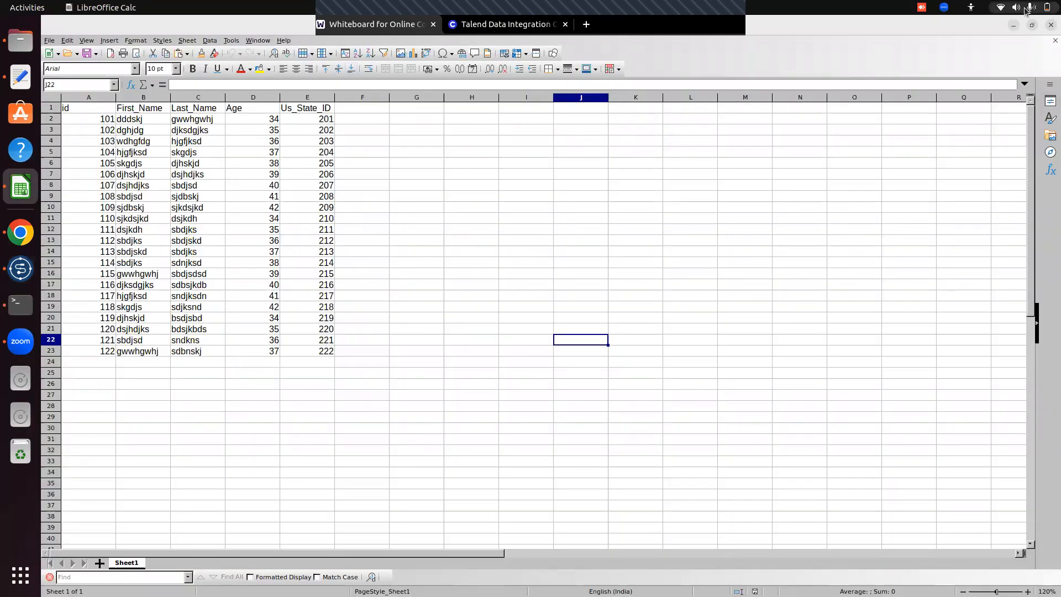
pyautogui.hotkey('alt', 'Tab')
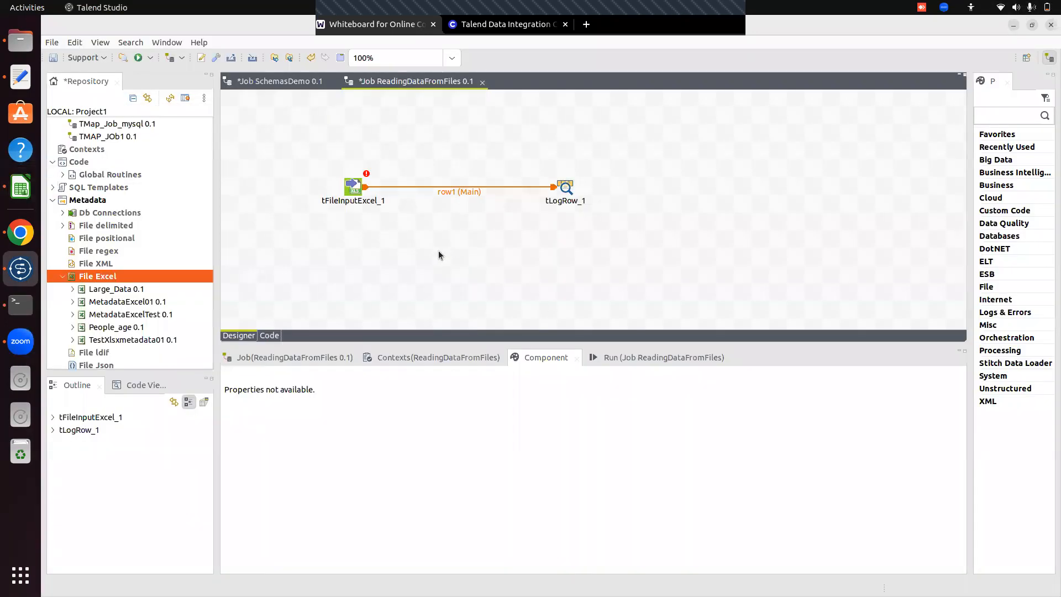
# Enable the excel2007 (xlsx) format for tFileInputExcel_1 and set its file to 01.xlsx from TalendProjects/ExcelFiles/Inputfiles.
pyautogui.click(358, 194)
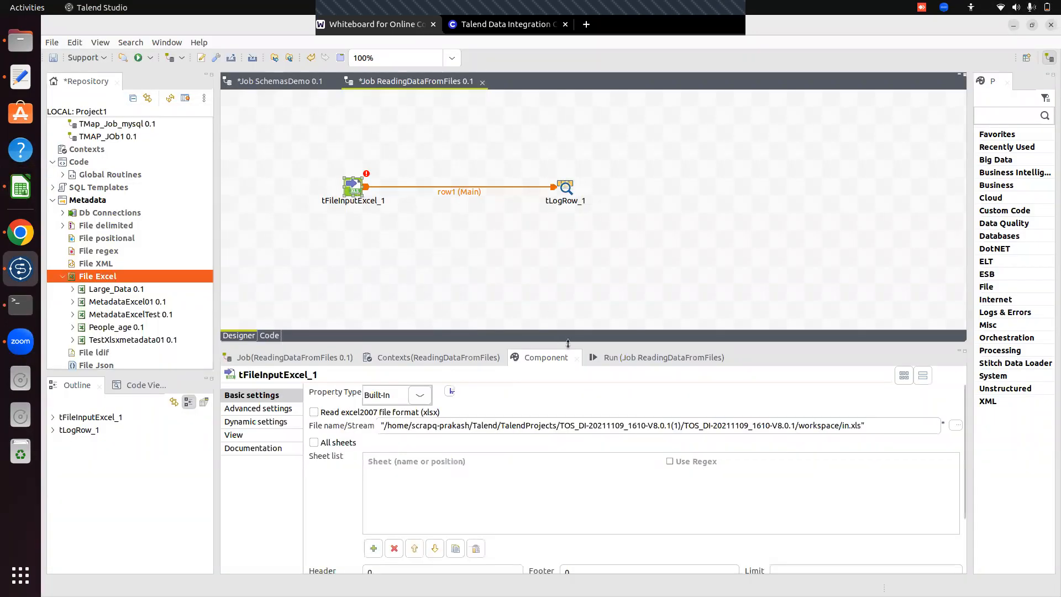
pyautogui.moveTo(568, 343); pyautogui.dragTo(568, 274)
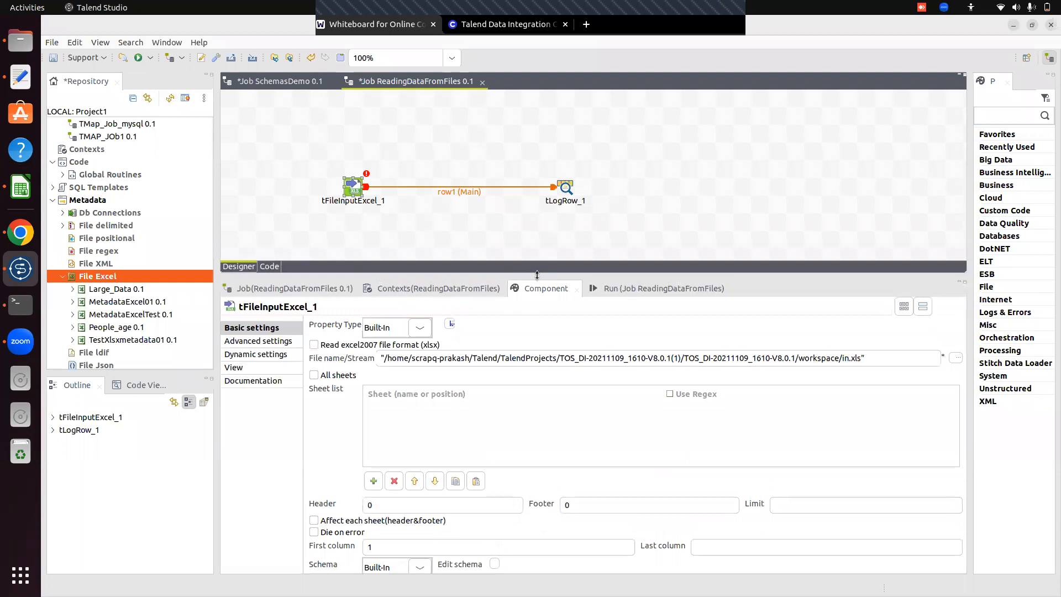
pyautogui.click(314, 344)
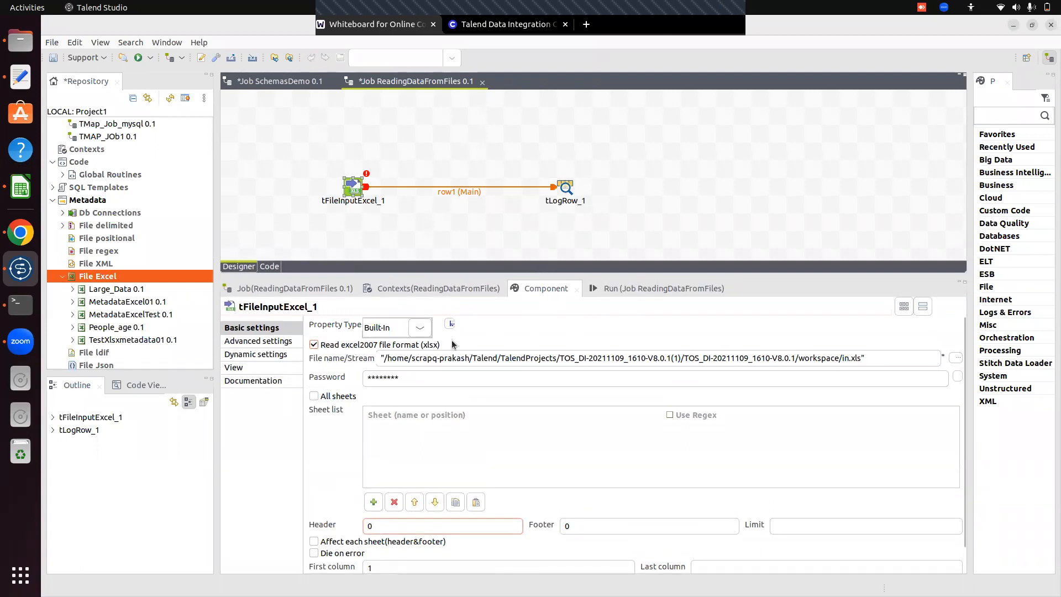
pyautogui.click(956, 358)
pyautogui.click(412, 176)
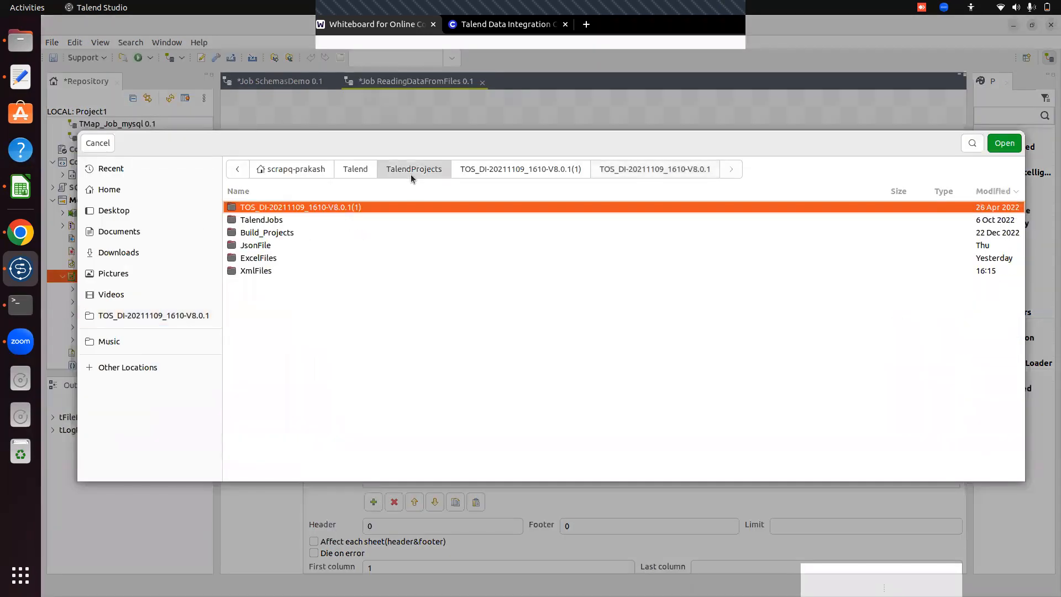
pyautogui.click(253, 261)
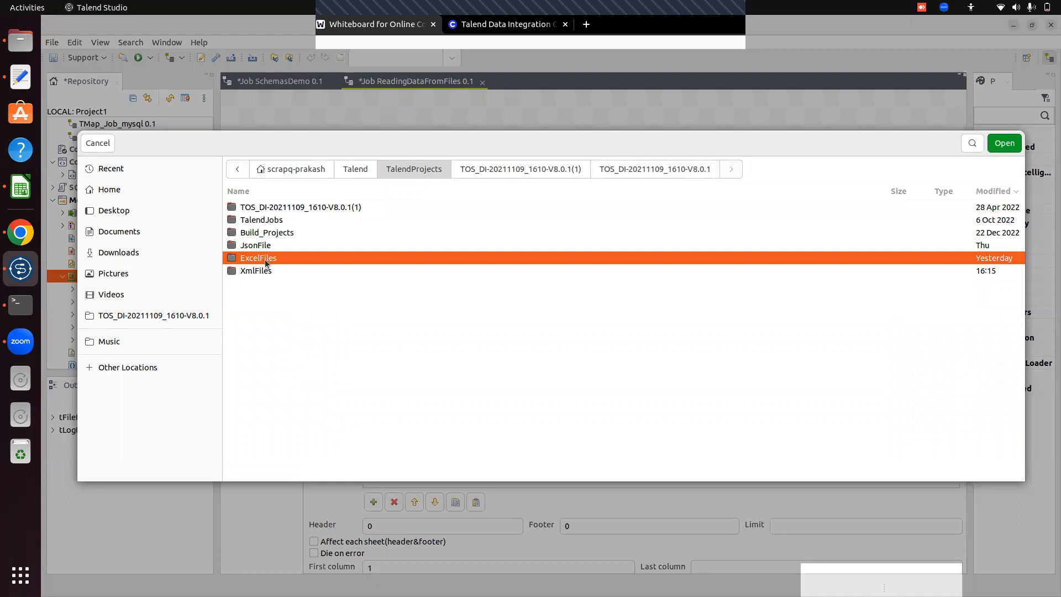
pyautogui.doubleClick(267, 263)
pyautogui.doubleClick(258, 220)
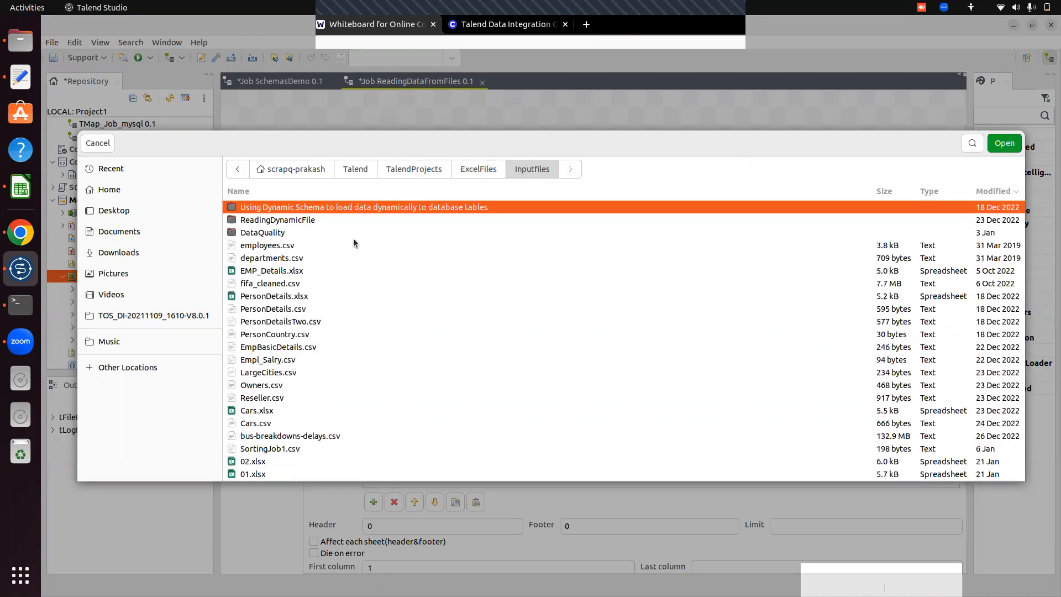
pyautogui.click(257, 476)
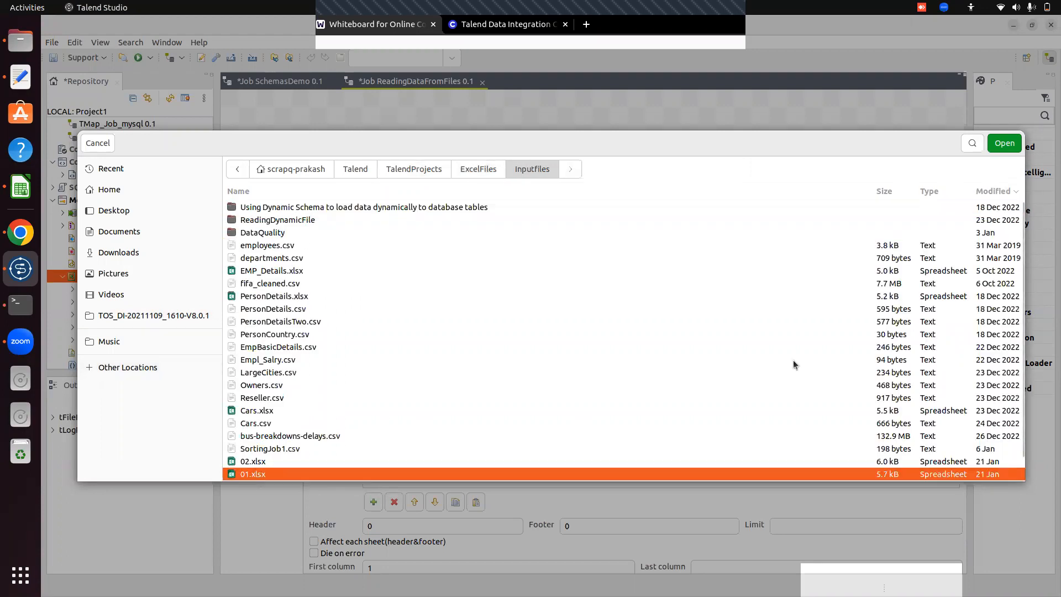
pyautogui.click(997, 145)
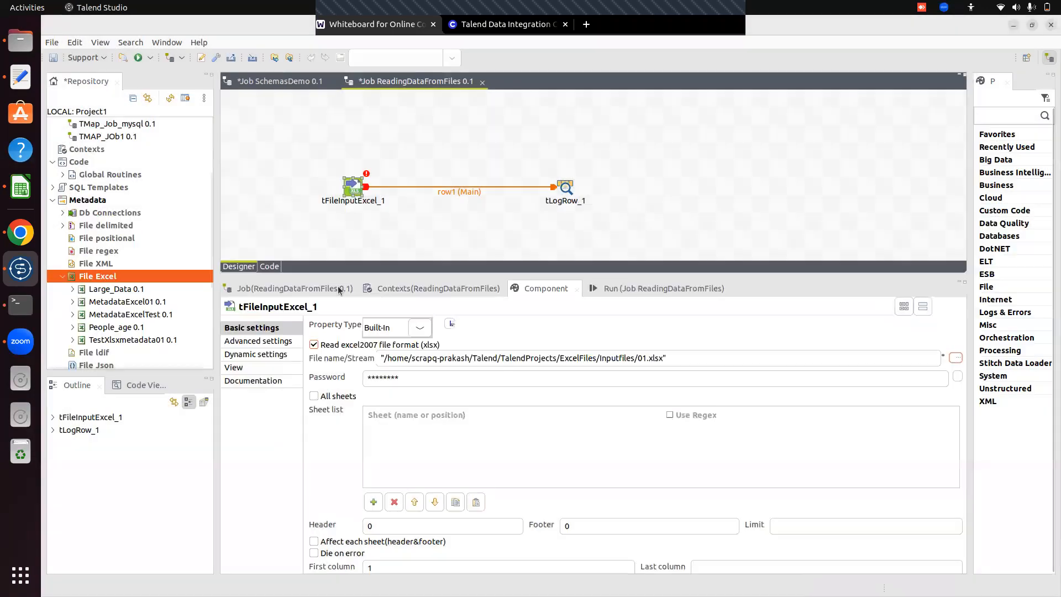
# Have tFileInputExcel_1 read all sheets and set its header to 1.
pyautogui.click(326, 396)
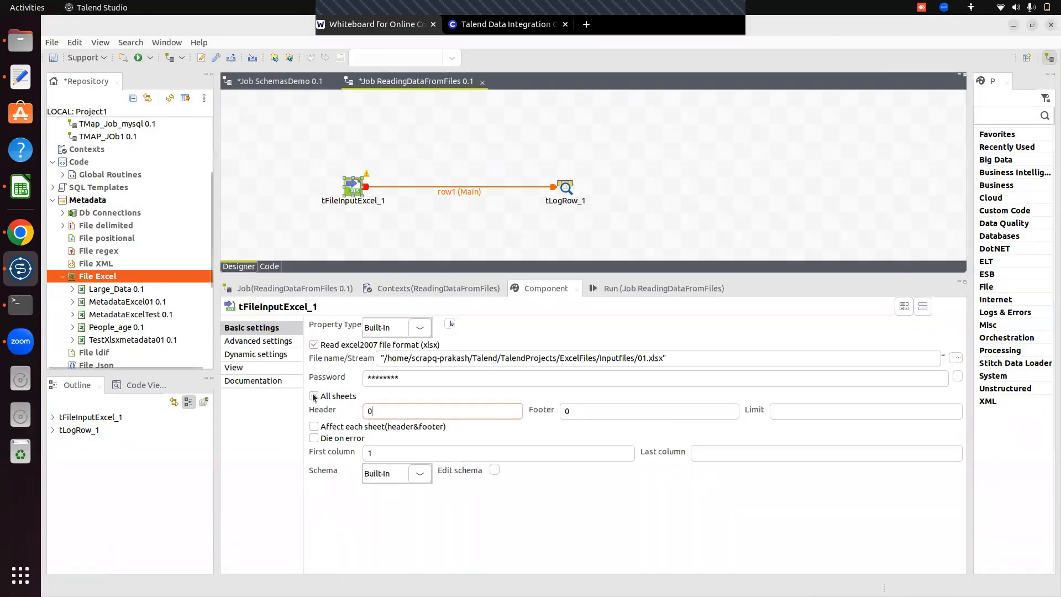
pyautogui.press('BackSpace')
pyautogui.write('1')
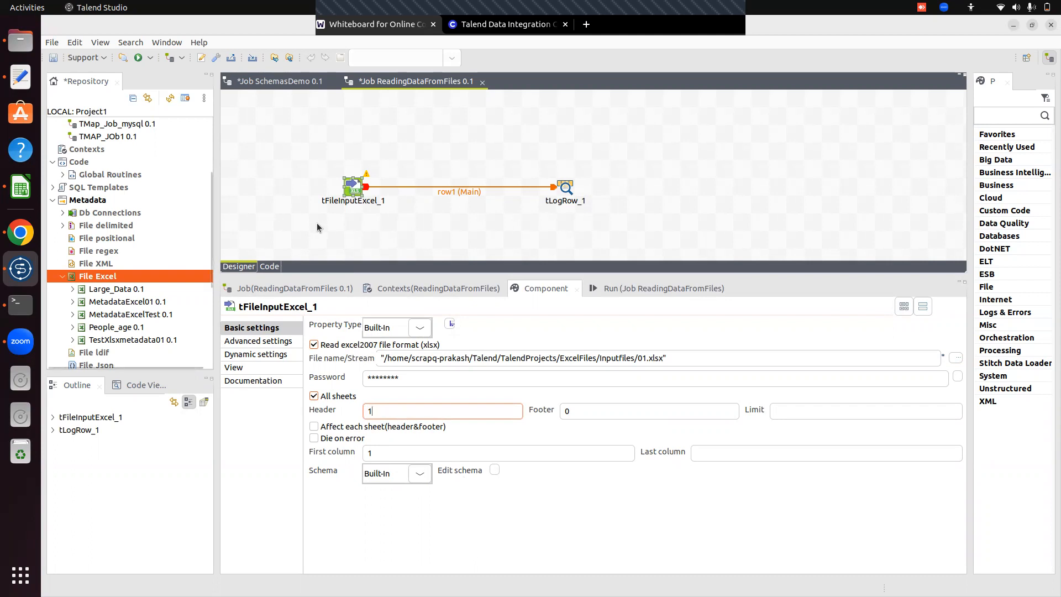
pyautogui.click(495, 470)
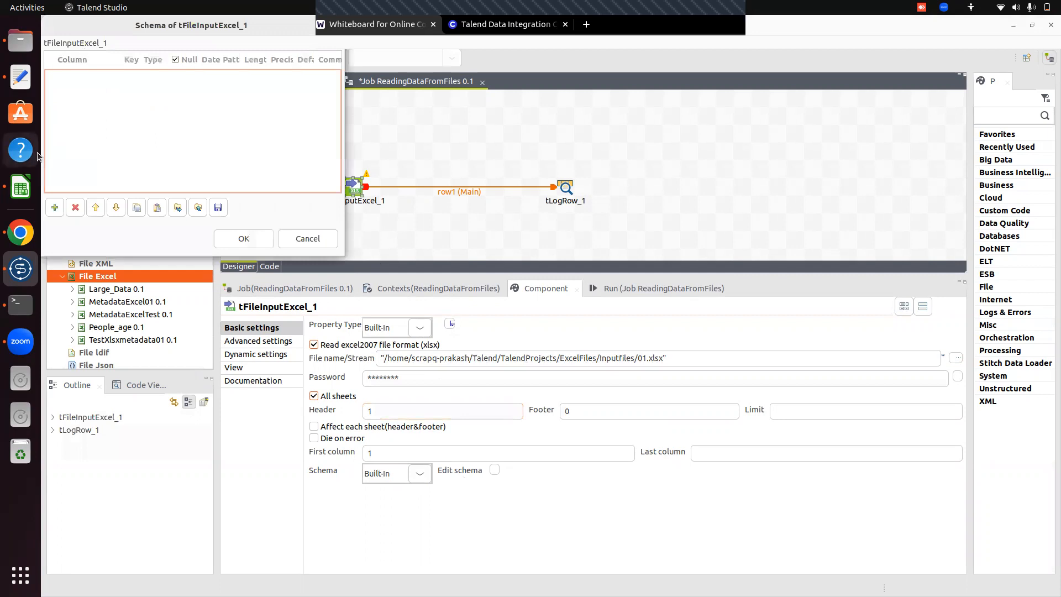
pyautogui.click(55, 207)
pyautogui.click(55, 208)
pyautogui.click(55, 208)
pyautogui.click(55, 208)
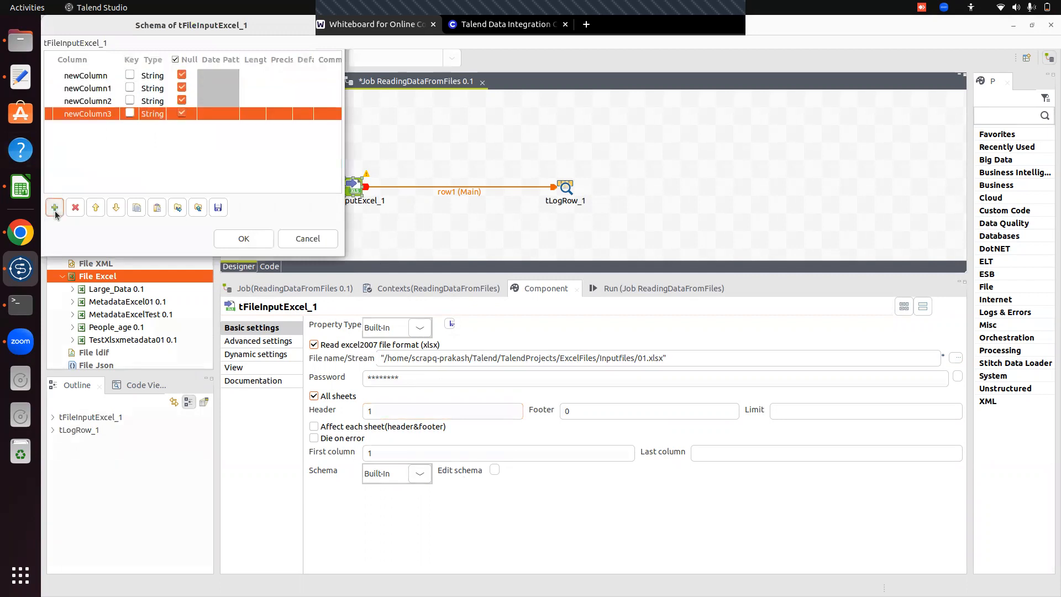
pyautogui.click(55, 209)
pyautogui.click(55, 209)
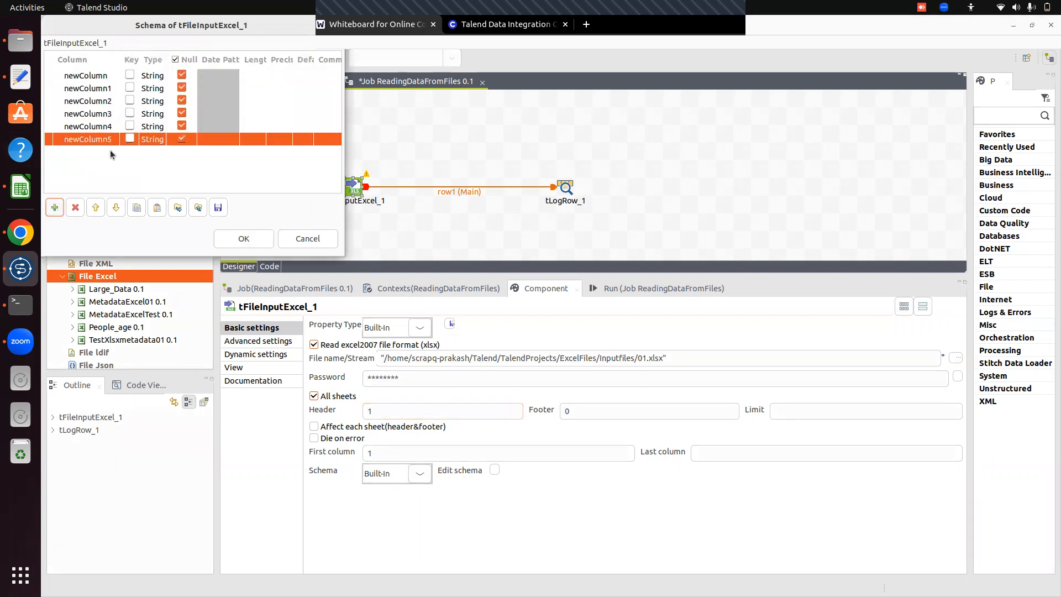
pyautogui.click(75, 208)
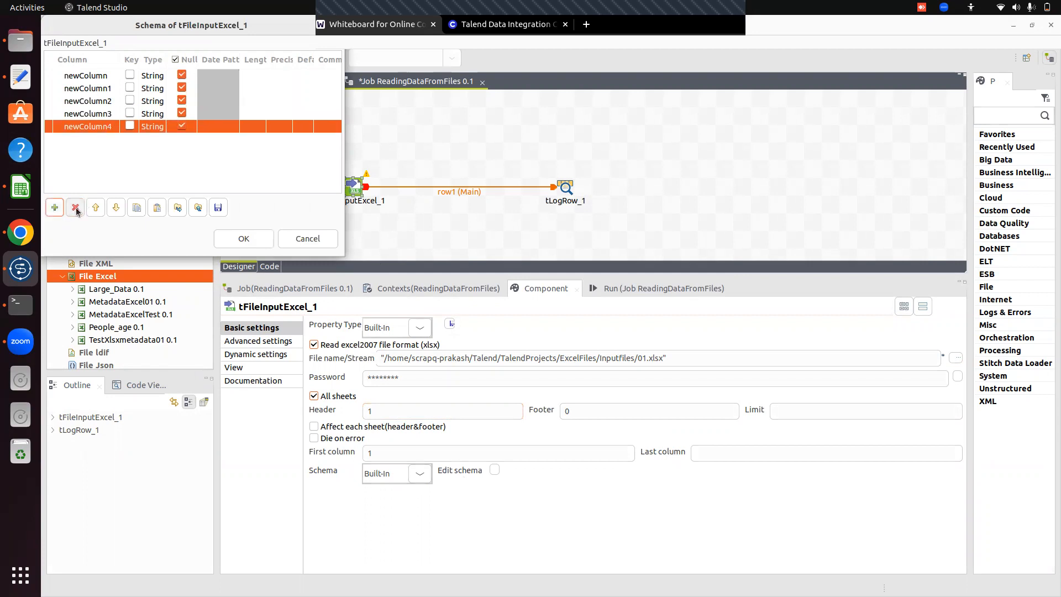
pyautogui.click(75, 209)
pyautogui.click(75, 208)
pyautogui.click(75, 209)
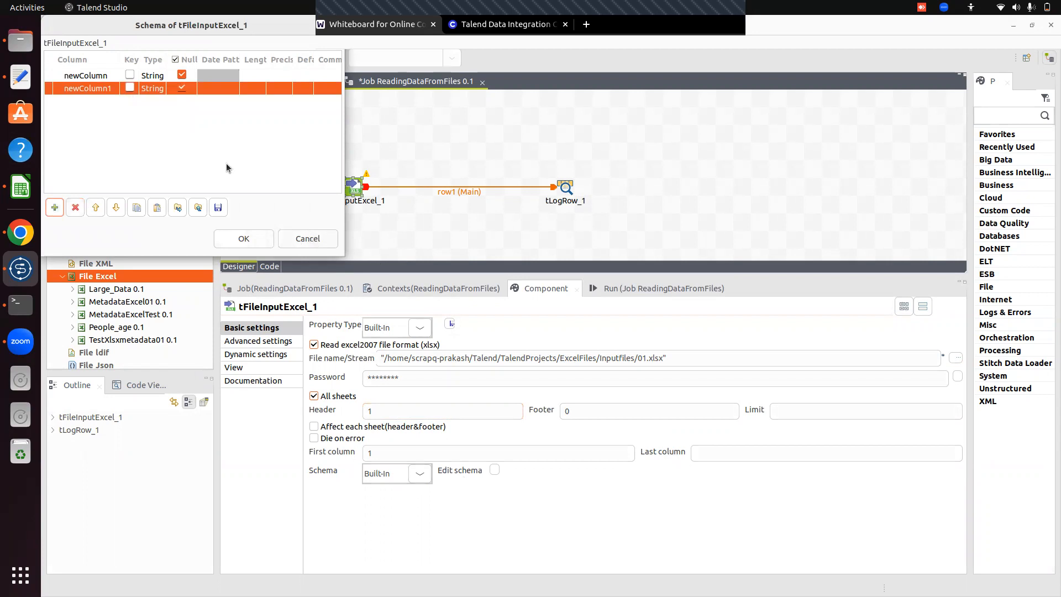
pyautogui.click(308, 239)
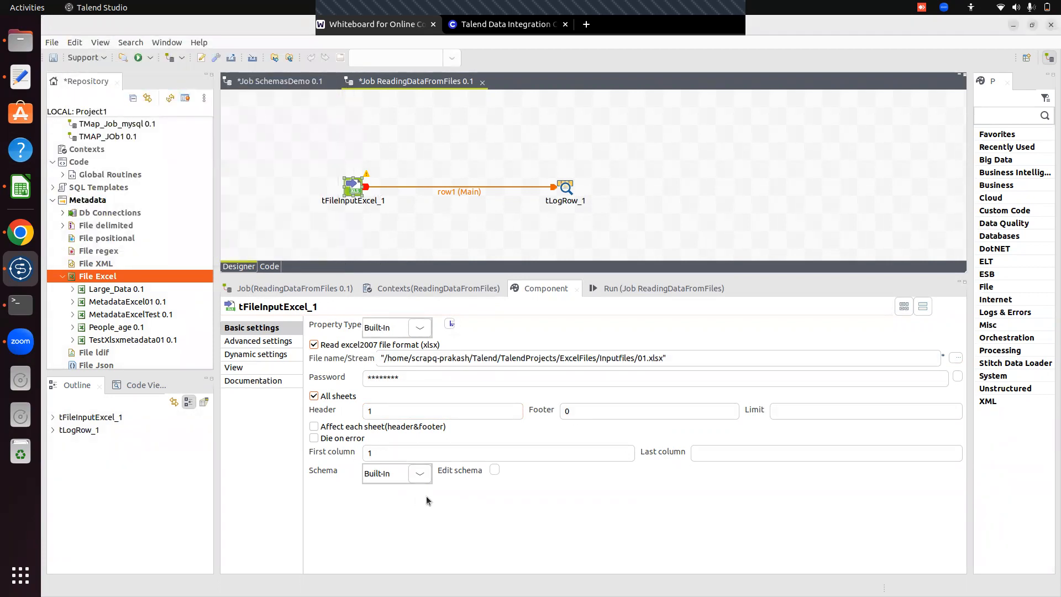
# Switch tFileInputExcel_1's schema to Repository, pick the metadata schema of the MetadataExcelTest file Excel entry, and propagate the changes.
pyautogui.click(420, 476)
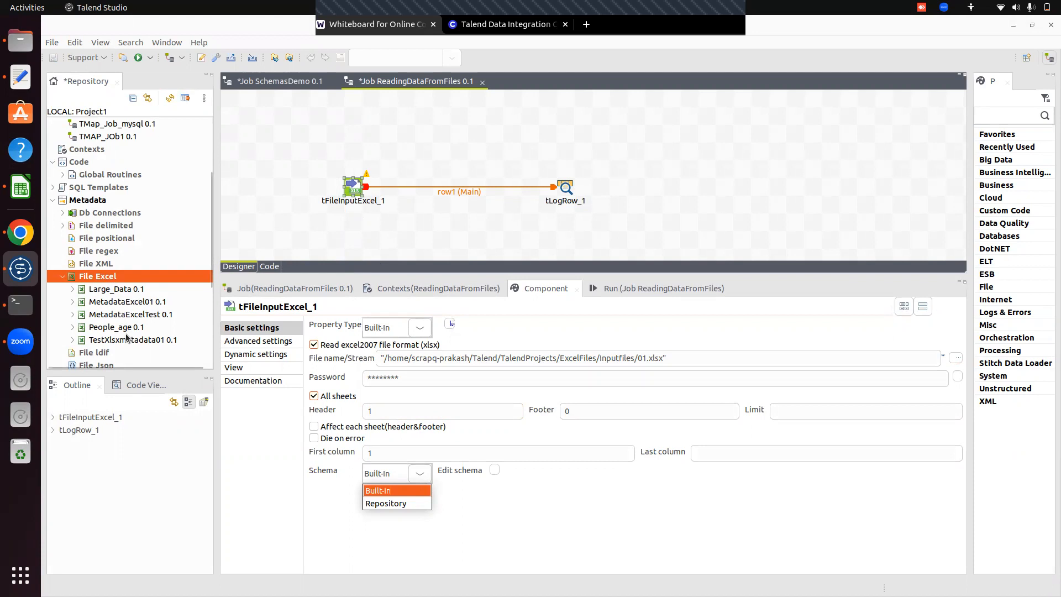
pyautogui.click(387, 504)
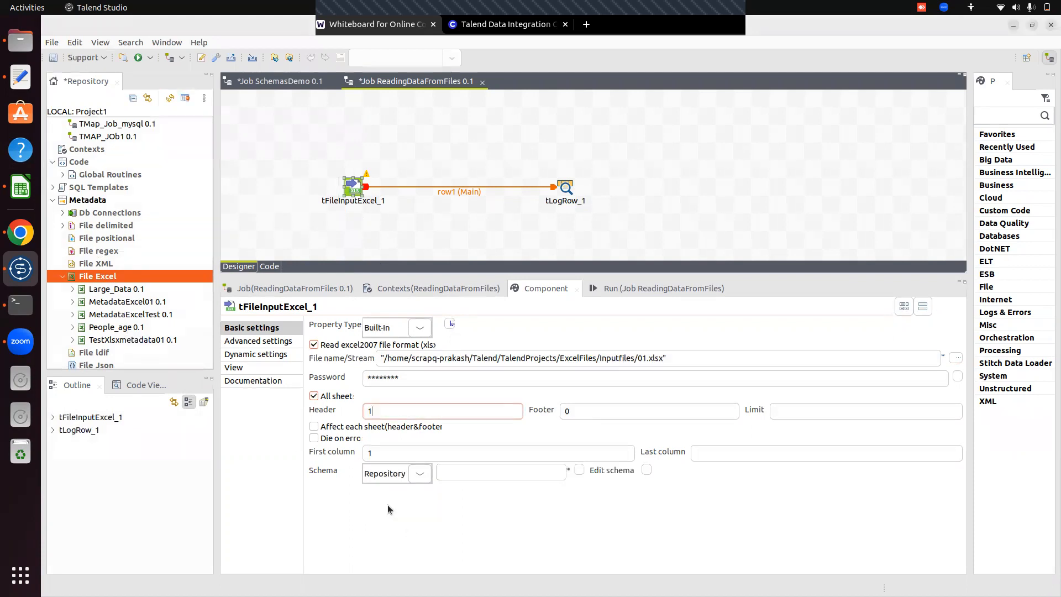
pyautogui.click(579, 471)
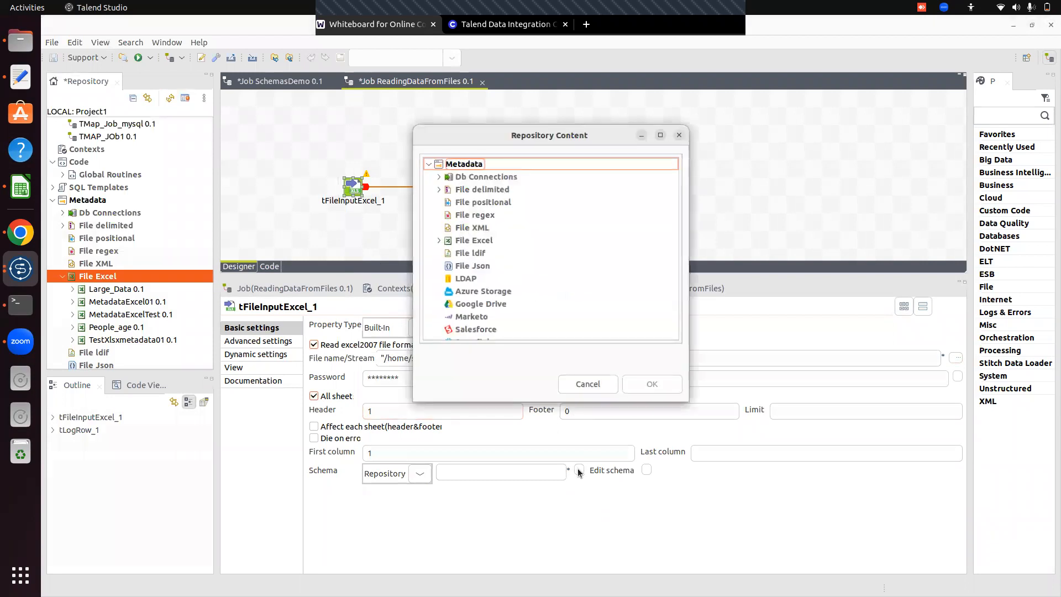
pyautogui.click(440, 241)
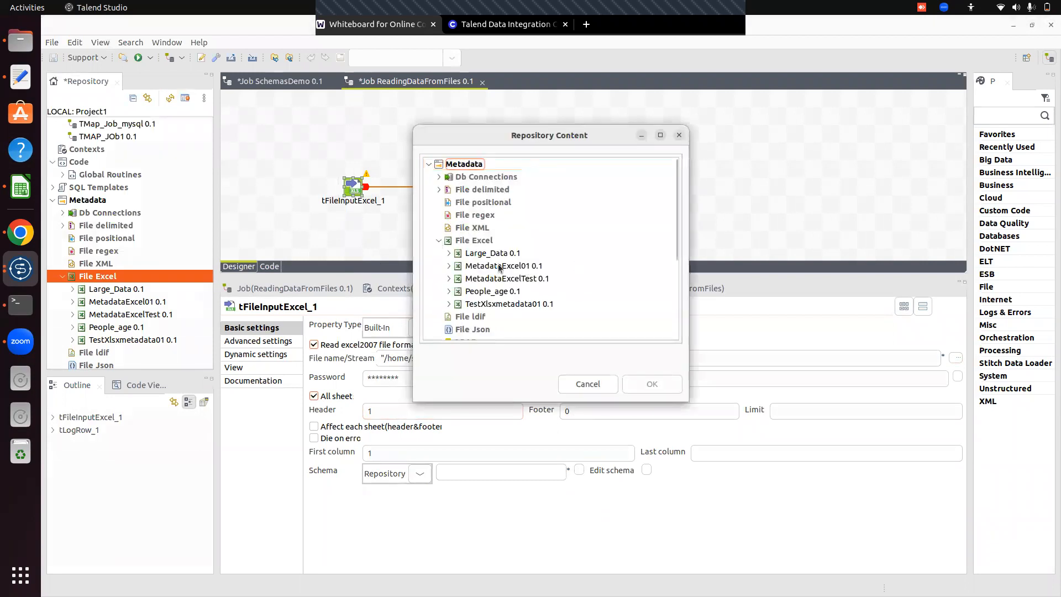
pyautogui.click(449, 278)
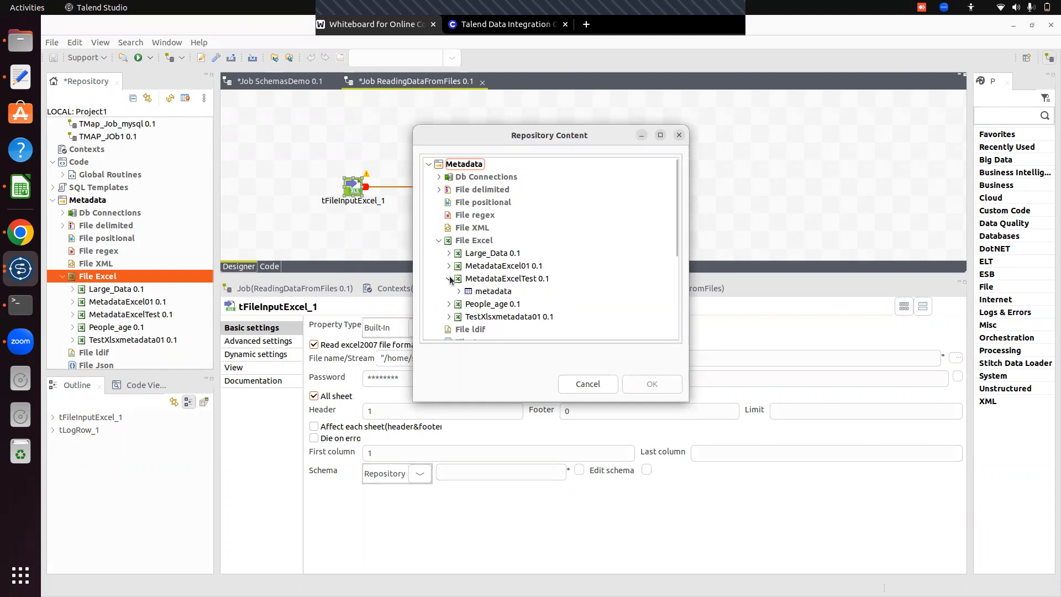
pyautogui.click(495, 293)
pyautogui.click(653, 384)
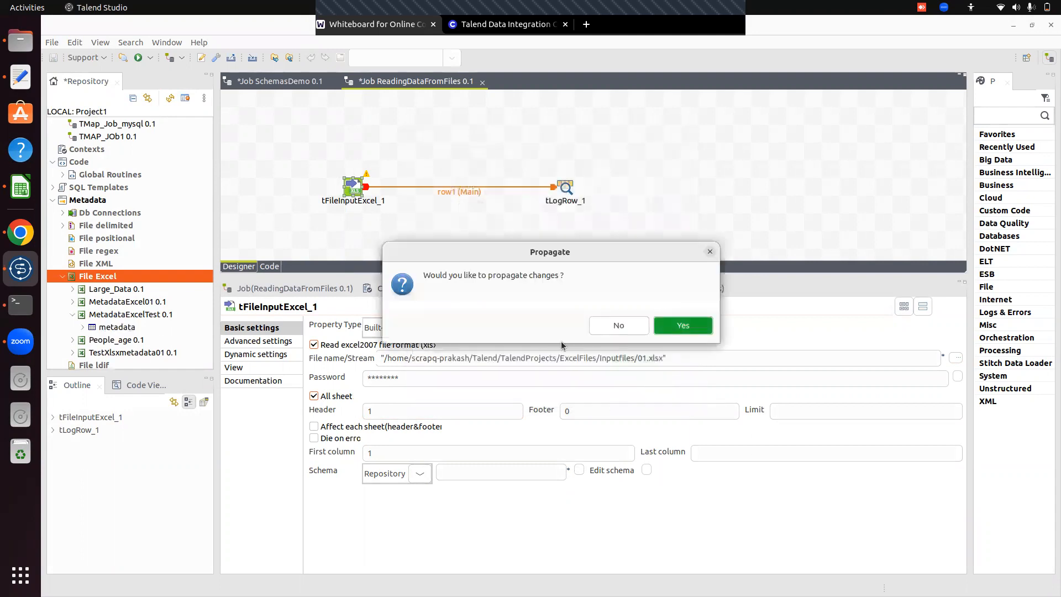
pyautogui.click(681, 329)
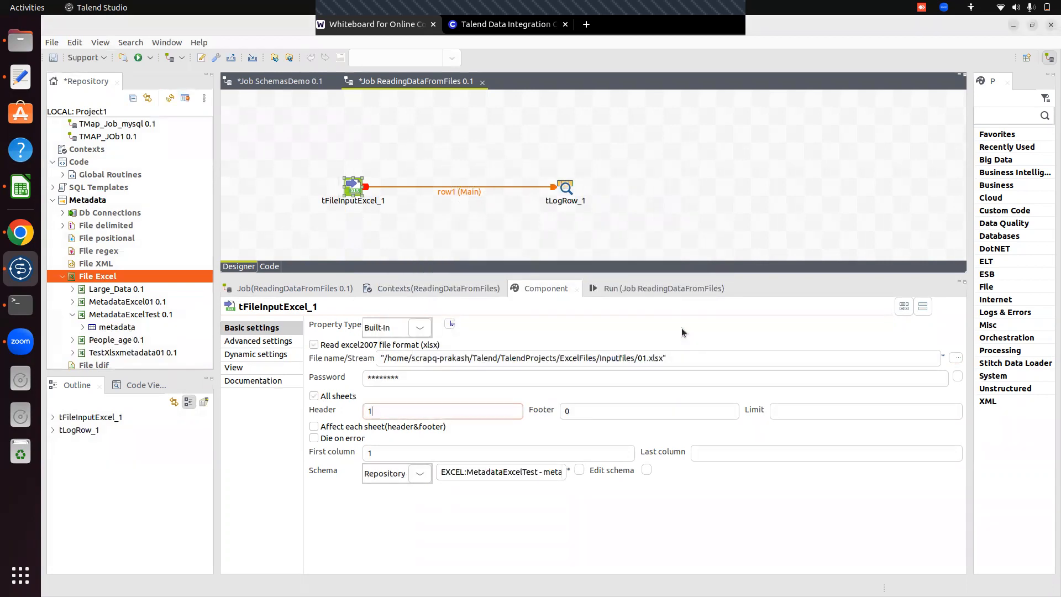
# View the repository schema of tFileInputExcel_1 to check its column names and types, and close it.
pyautogui.click(645, 470)
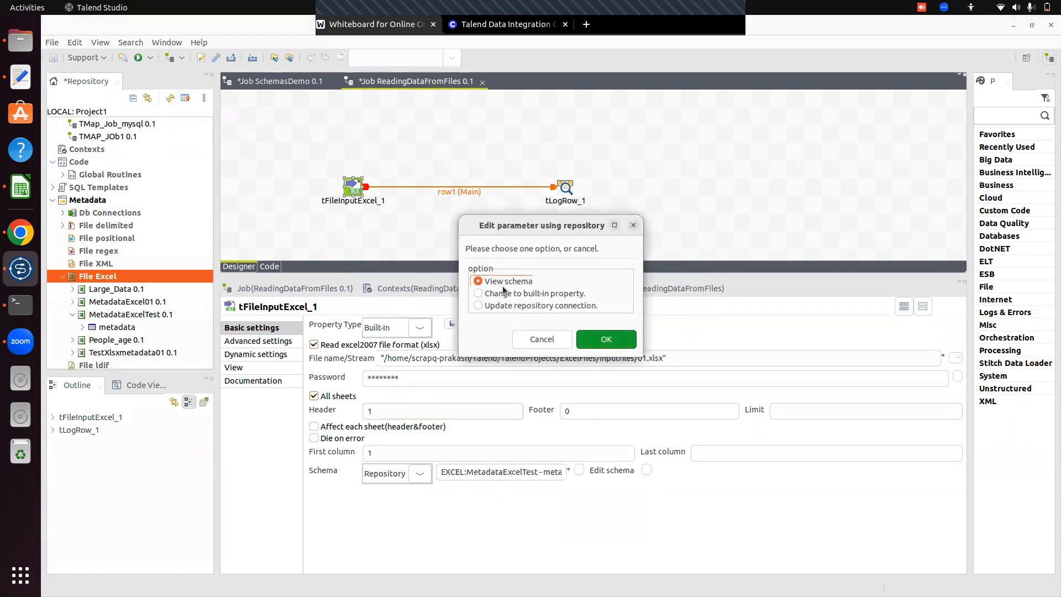
pyautogui.click(577, 338)
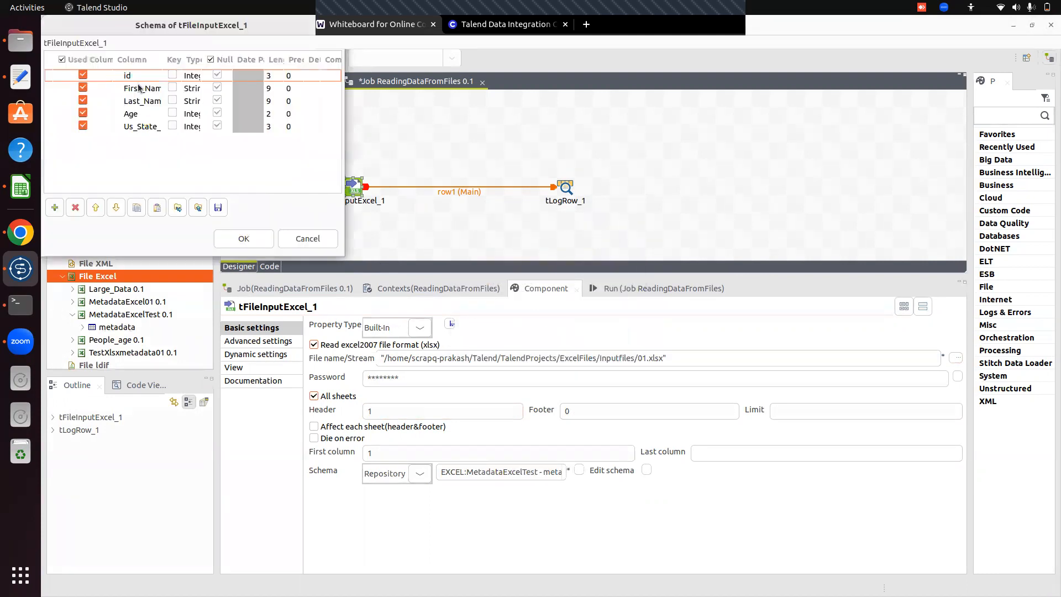
pyautogui.click(247, 245)
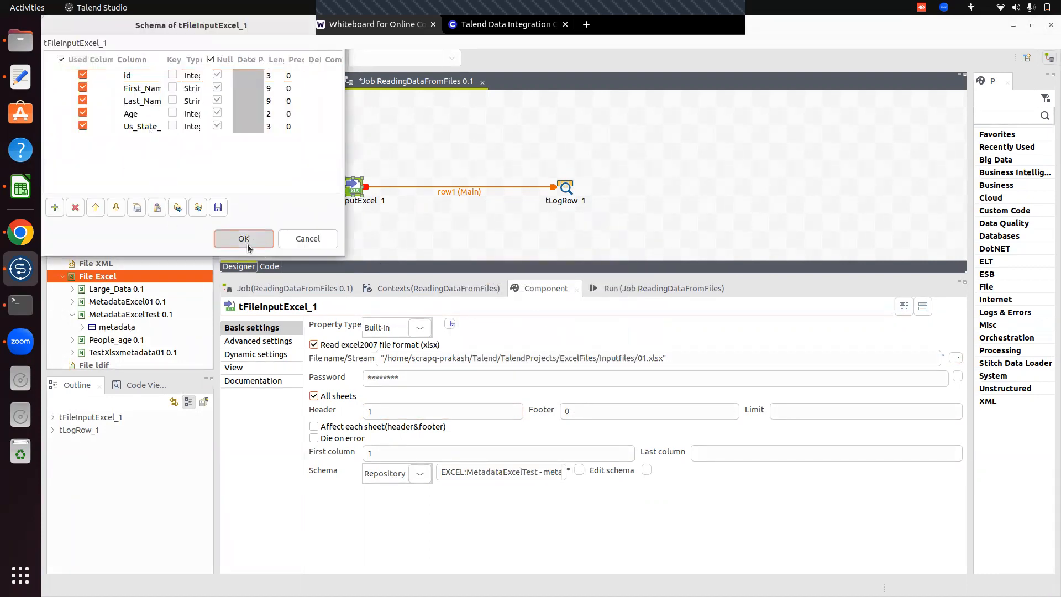
pyautogui.click(628, 225)
# Set tLogRow_1's mode to Table (print values in cells of a table) and review its input and output schema.
pyautogui.click(562, 185)
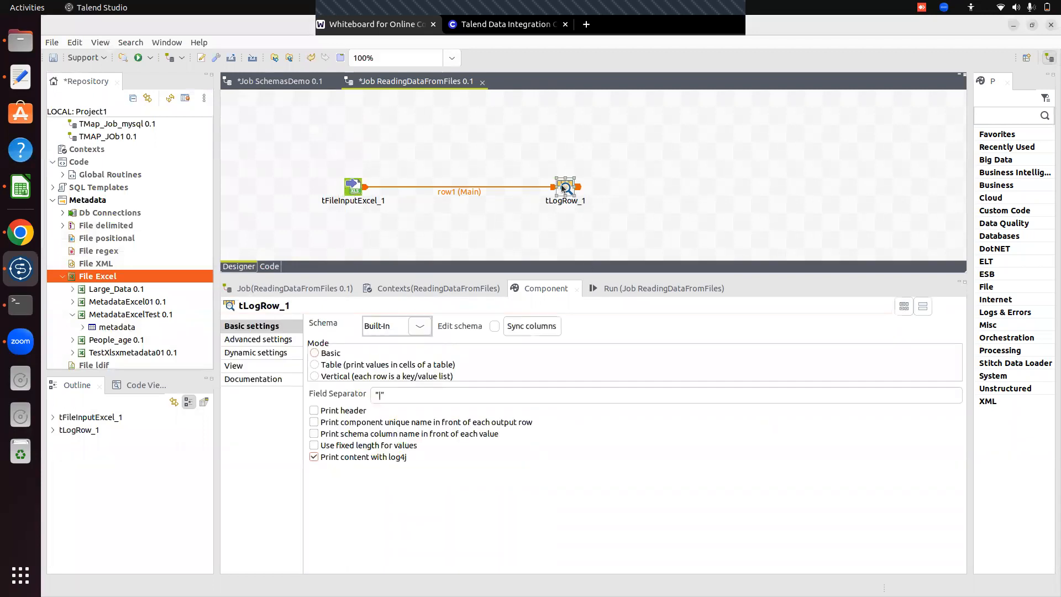
pyautogui.click(313, 364)
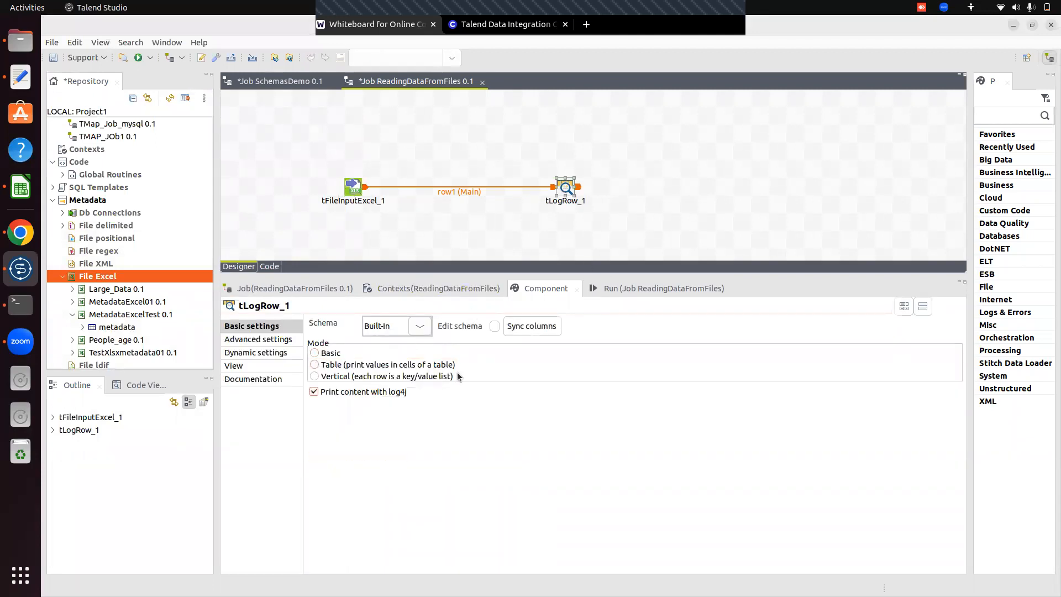
pyautogui.click(494, 326)
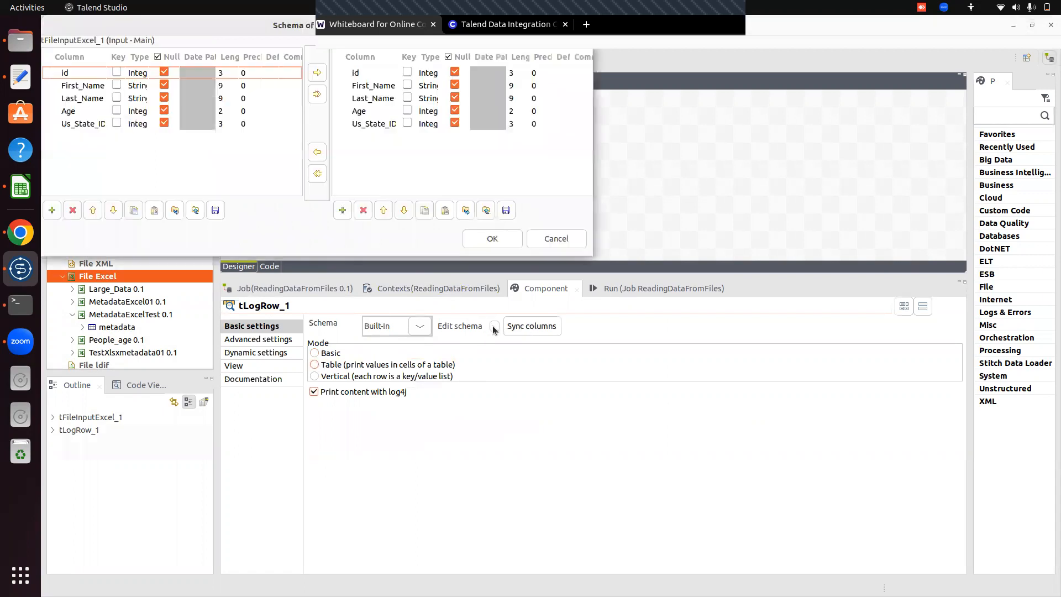
pyautogui.click(499, 240)
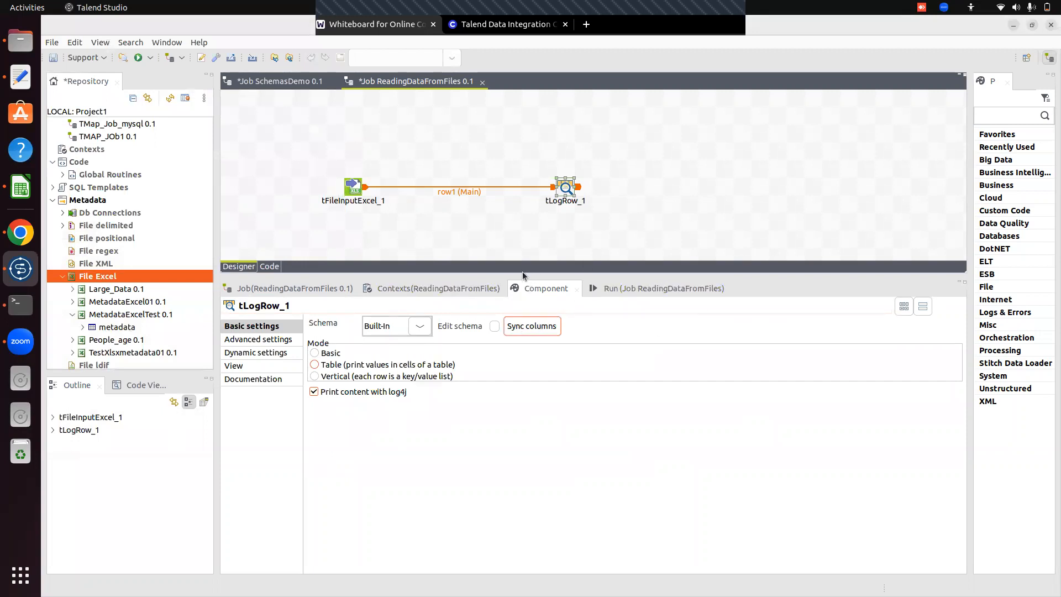
# Clear the previous execution log, run the ReadingDataFromFiles job, and inspect the full table printed by tLogRow_1.
pyautogui.click(622, 290)
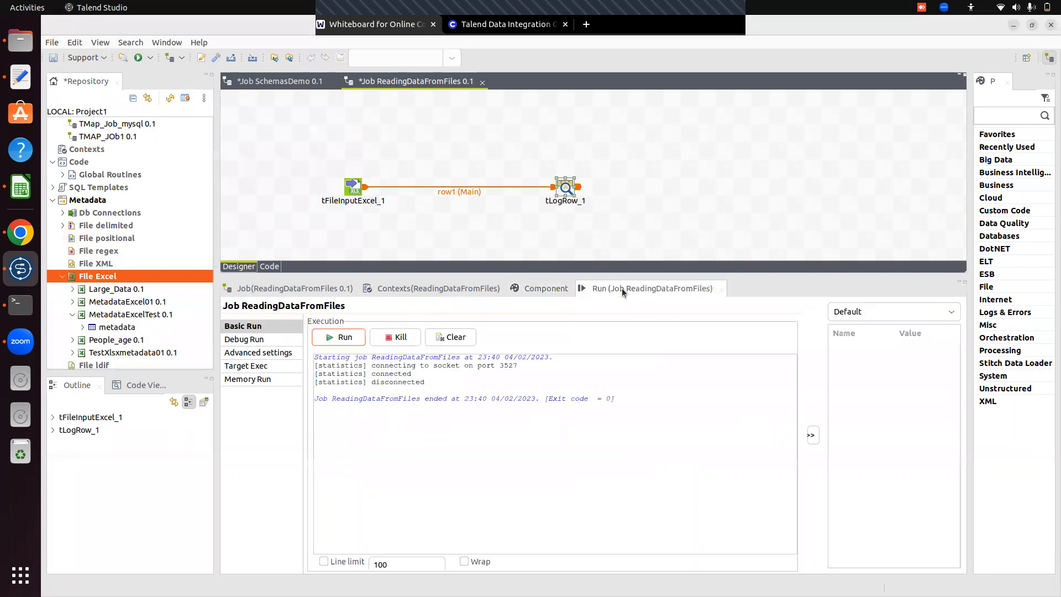
pyautogui.click(451, 337)
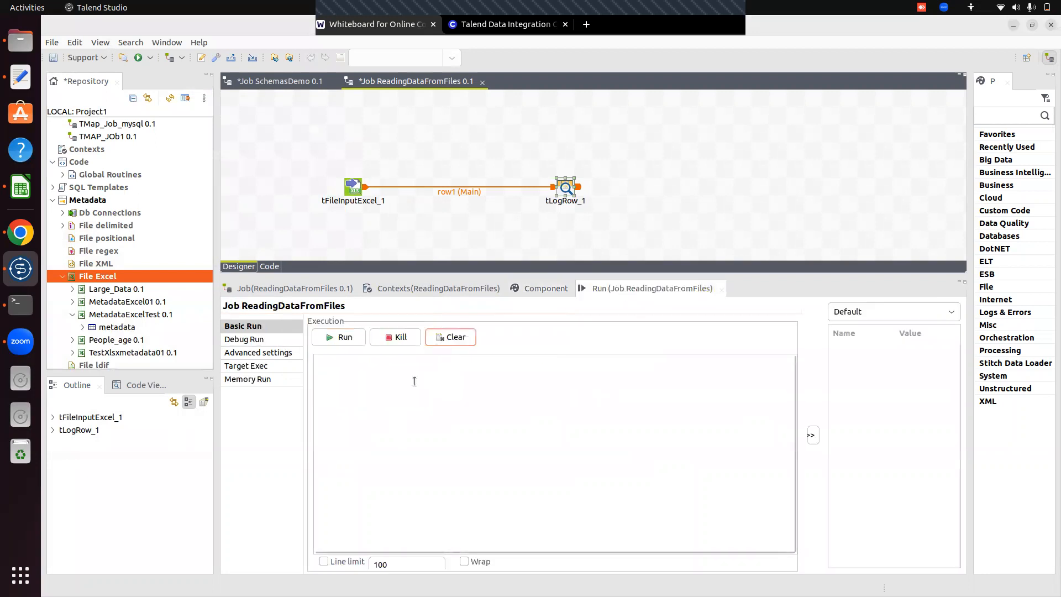
pyautogui.click(338, 344)
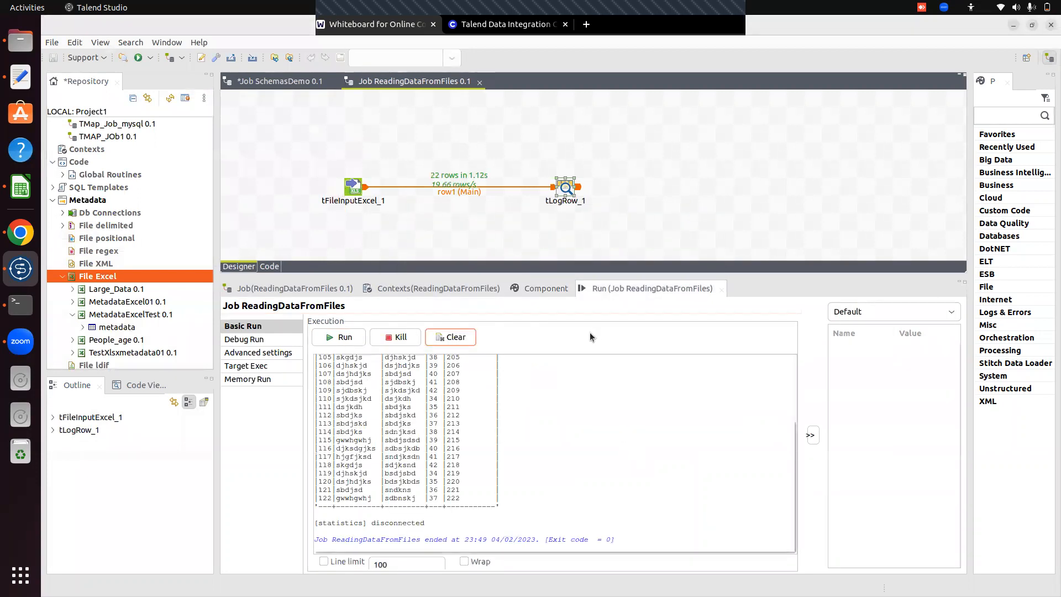
pyautogui.moveTo(566, 272); pyautogui.dragTo(519, 111)
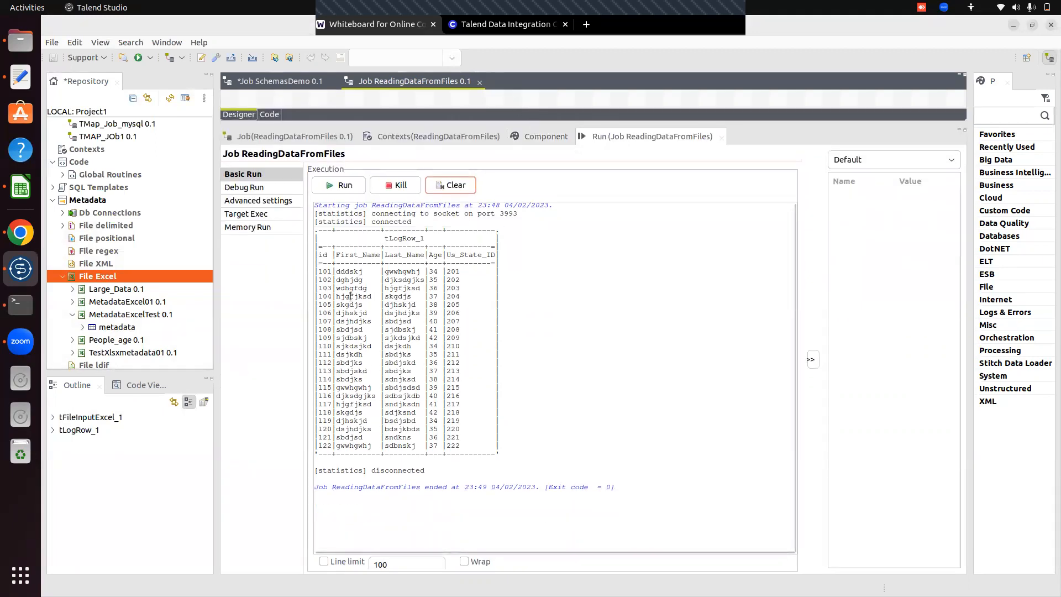
pyautogui.moveTo(613, 119); pyautogui.dragTo(580, 356)
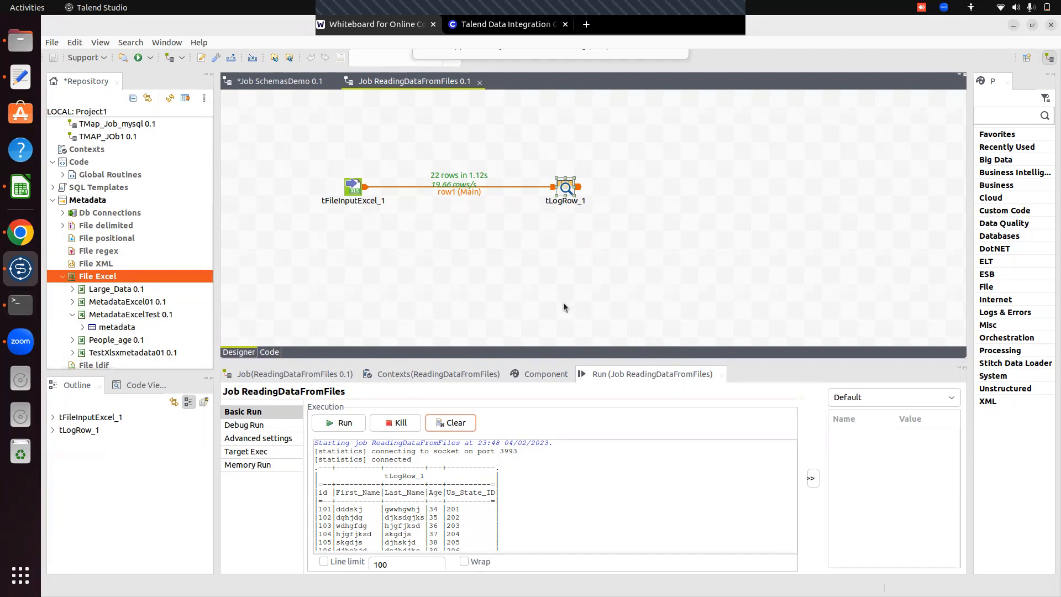
# Add a tFileInputJSON component to the job canvas below tFileInputExcel_1.
pyautogui.click(362, 236)
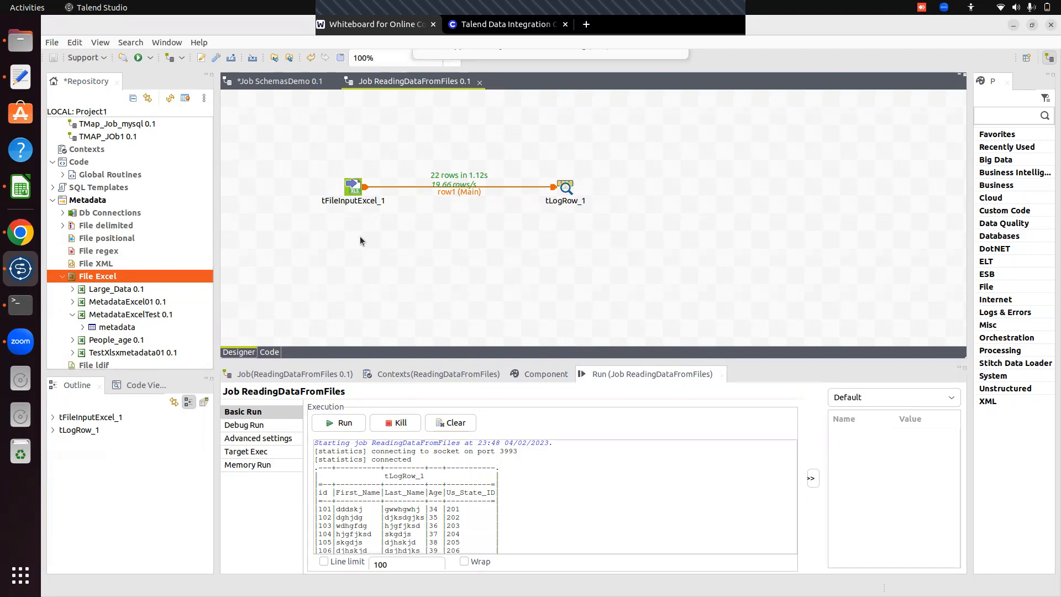
pyautogui.write('tfile')
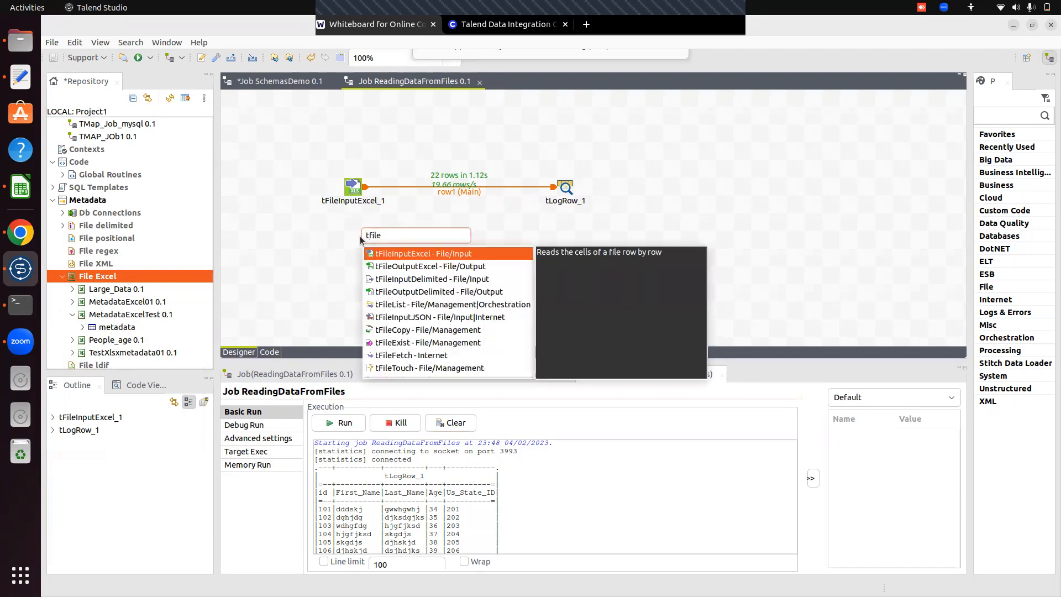
pyautogui.write('input')
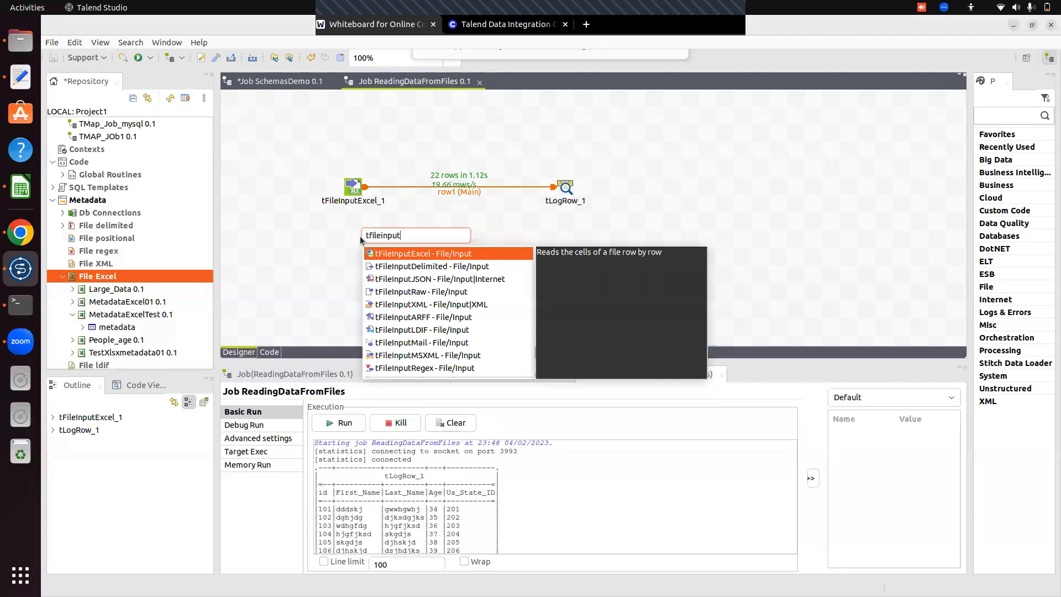
pyautogui.press('Down')
pyautogui.press('Down')
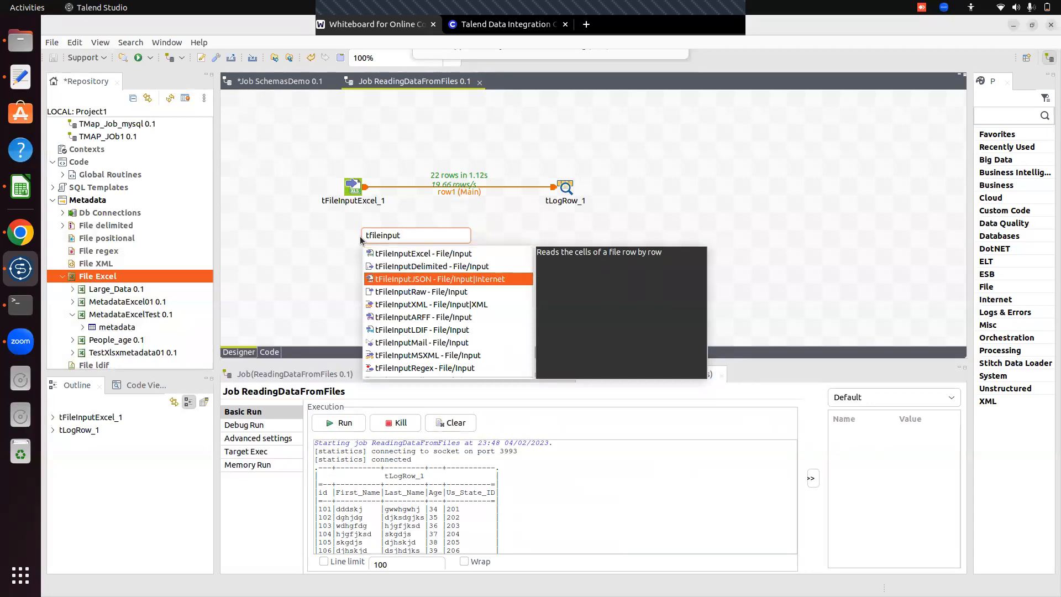
pyautogui.press('Return')
# Add a tFileInputXML component to the job canvas below tFileInputJSON_1.
pyautogui.click(354, 297)
pyautogui.write('tfile')
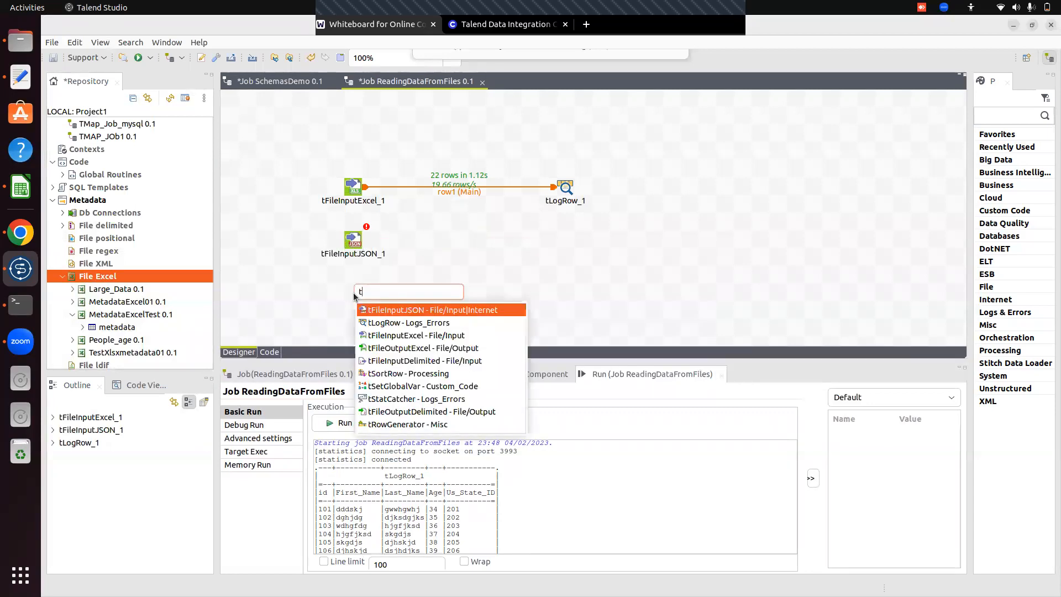
pyautogui.write('putxml')
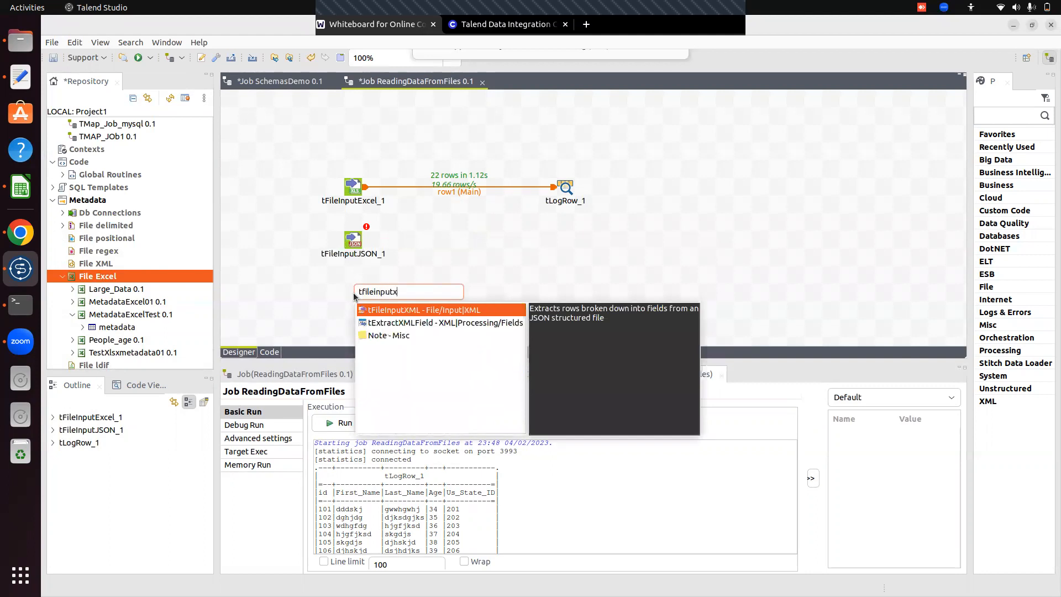
pyautogui.press('Return')
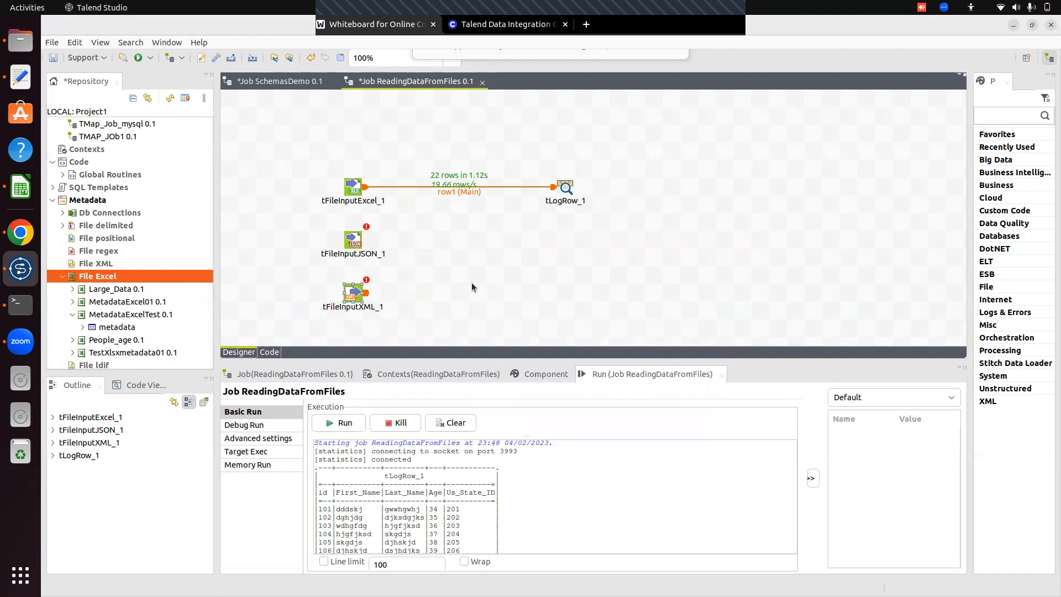
# Add a tFileInputDelimited component to the job and position it directly below tFileInputXML_1, enlarging the design area to fit it.
pyautogui.click(503, 277)
pyautogui.write('tfile')
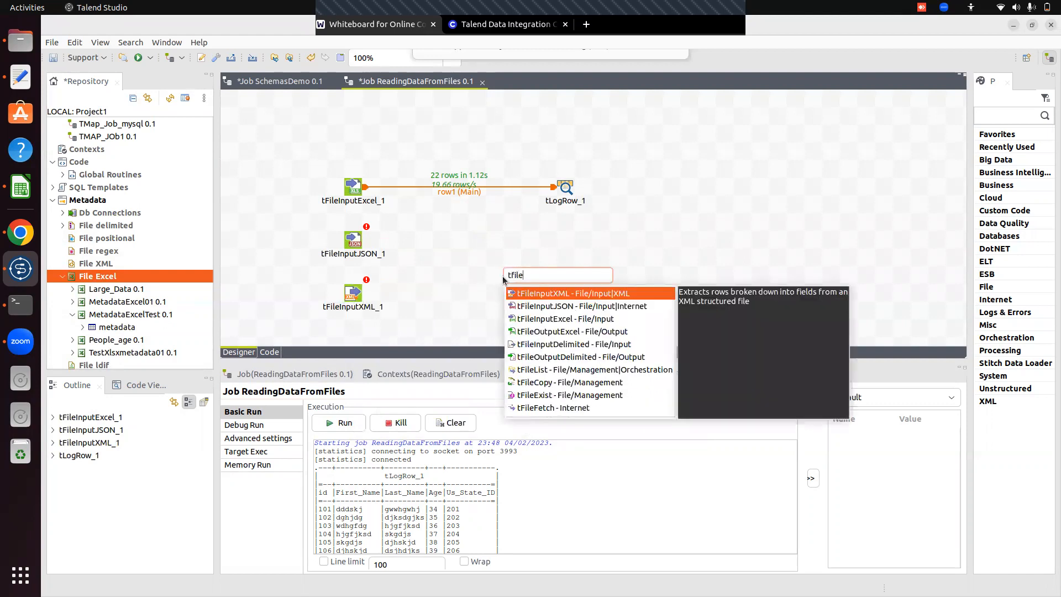
pyautogui.press('Down')
pyautogui.press('Down')
pyautogui.press('Down')
pyautogui.press('Down')
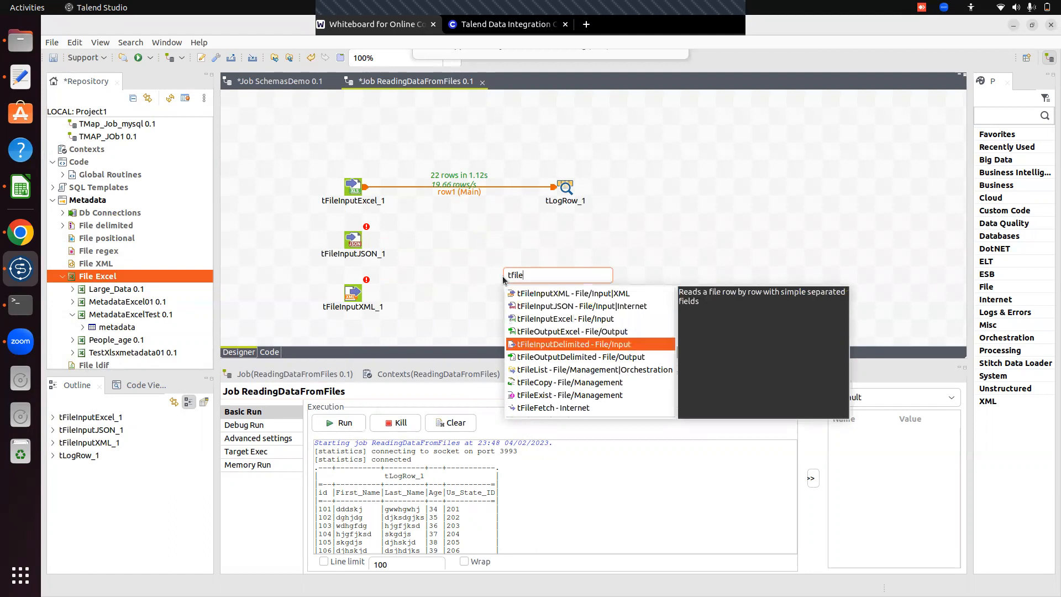
pyautogui.press('Return')
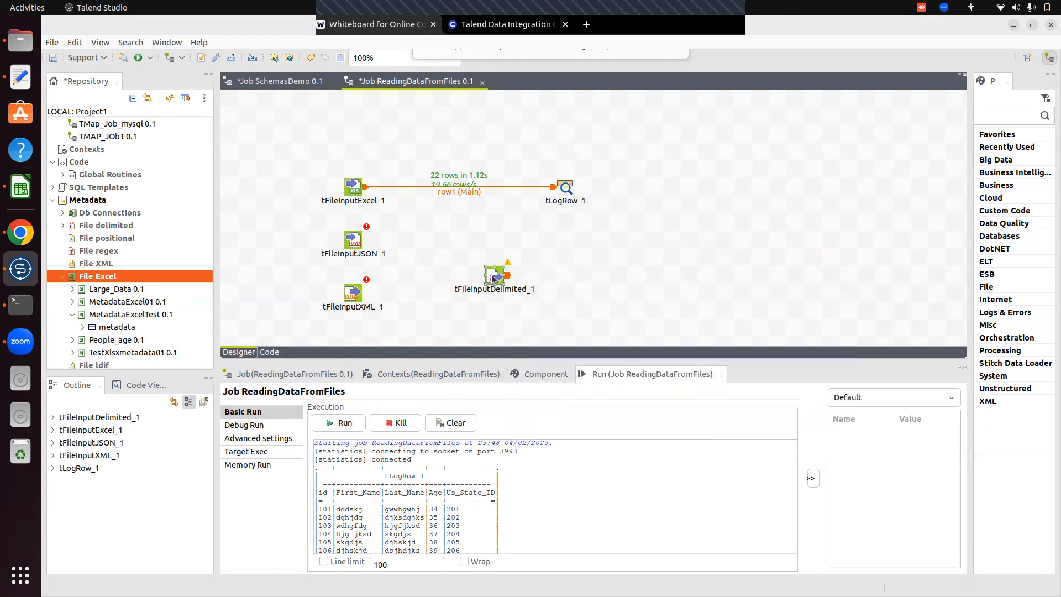
pyautogui.moveTo(493, 278); pyautogui.dragTo(353, 327)
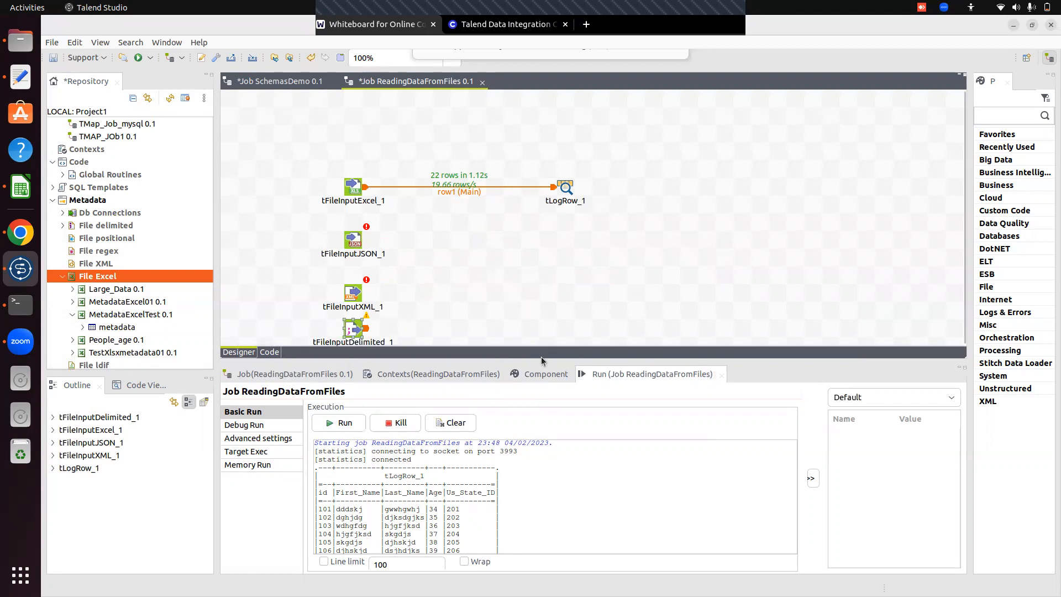
pyautogui.moveTo(539, 358); pyautogui.dragTo(538, 394)
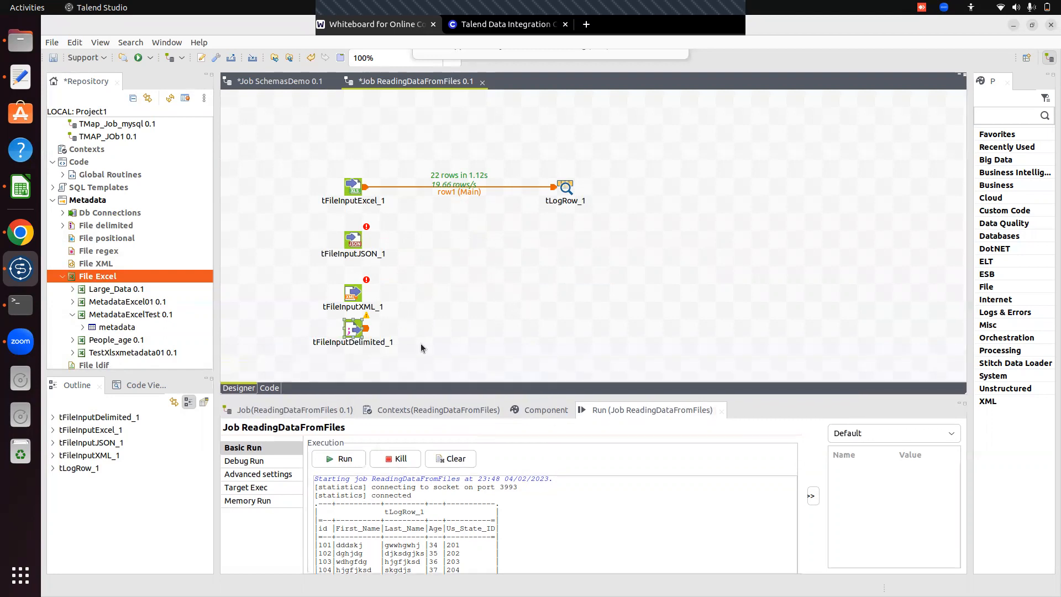